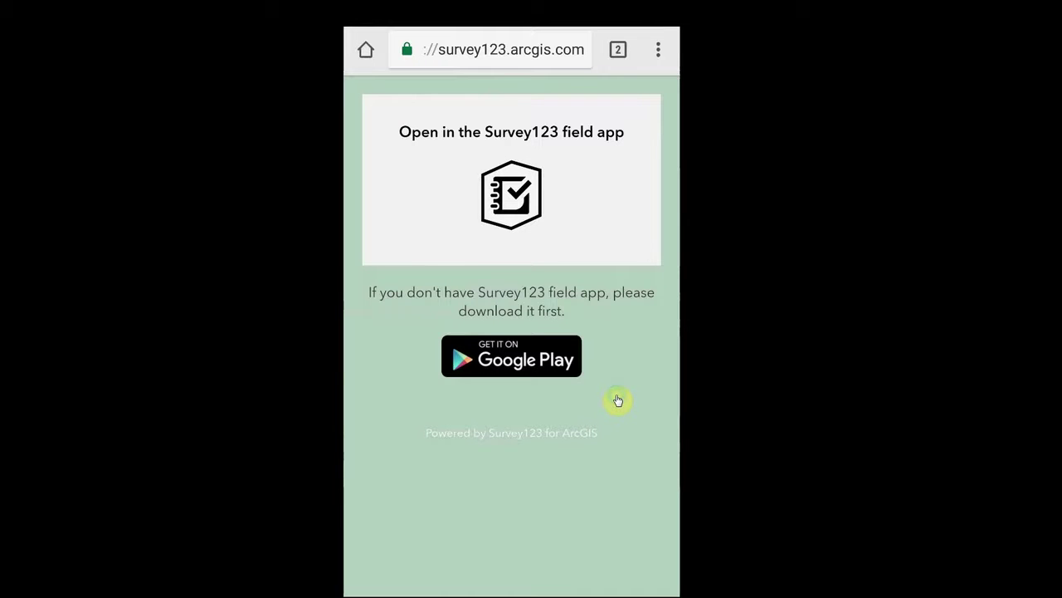
Install Survey123 for ArcGIS from Google Play, accept its permissions, and launch it.
click(505, 360)
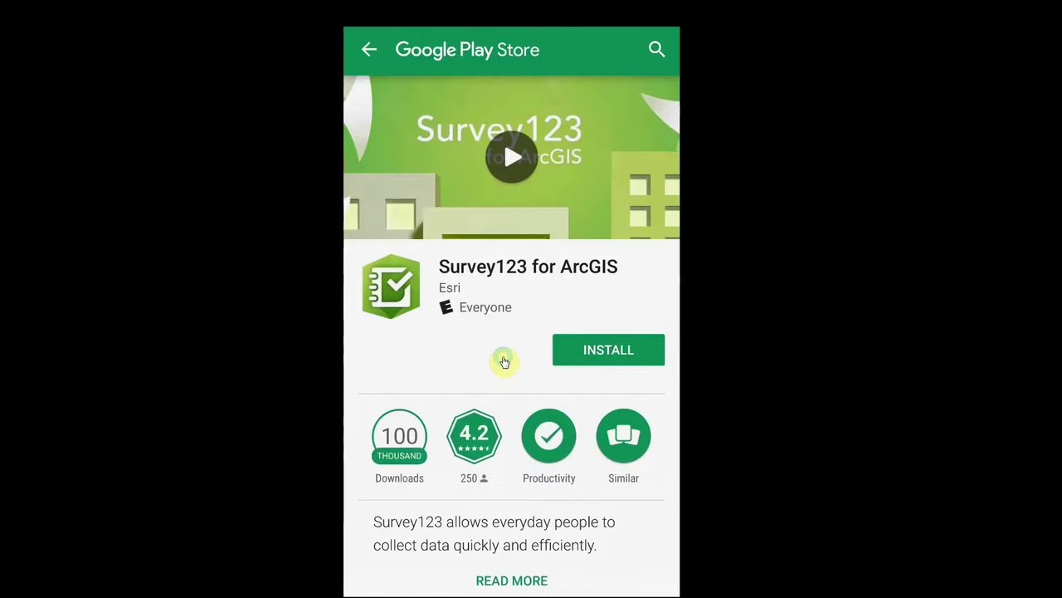
click(599, 358)
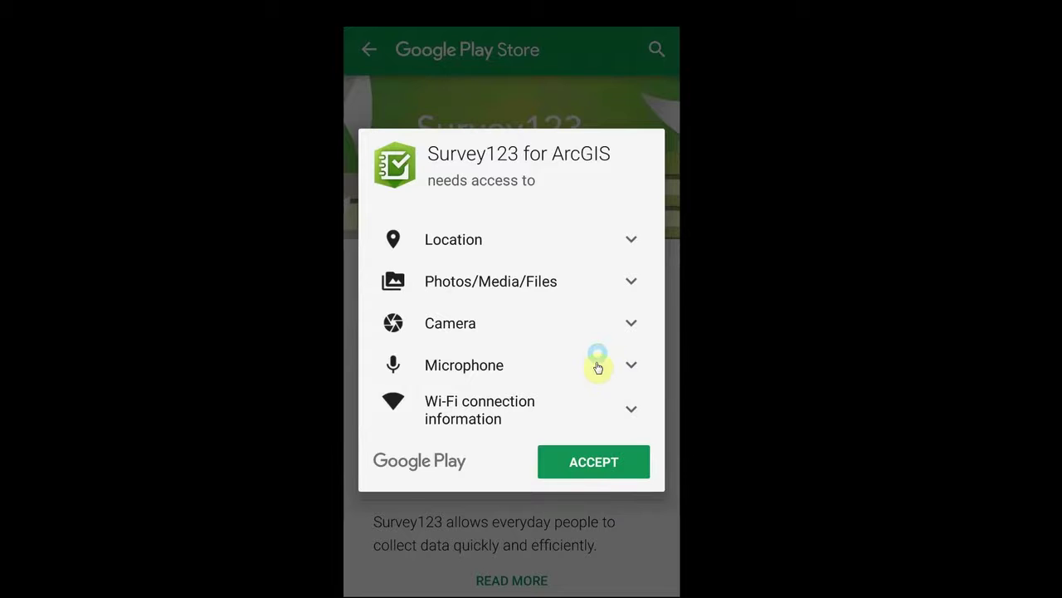
click(595, 462)
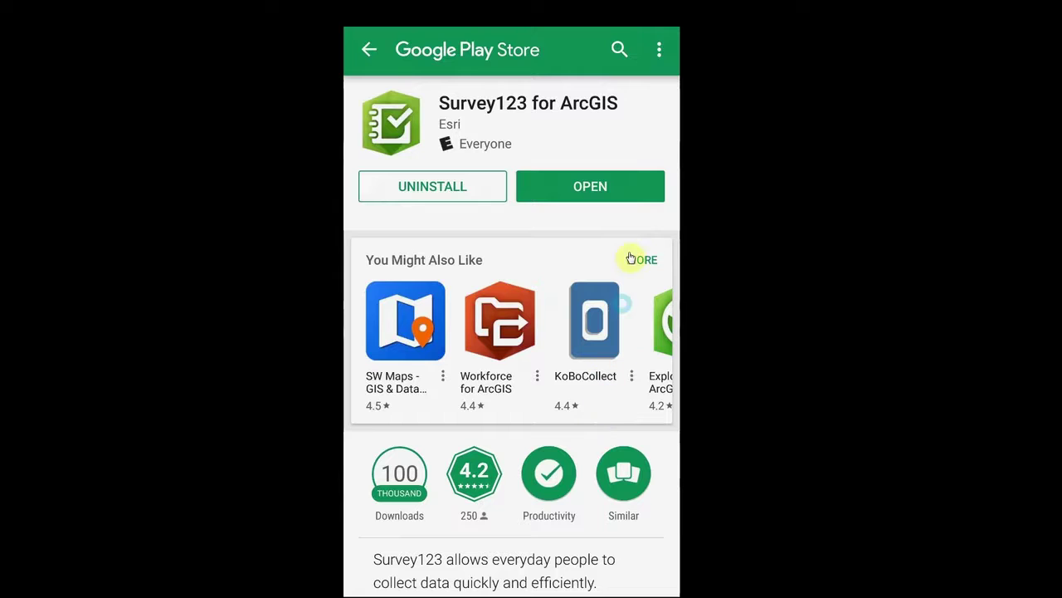
click(589, 169)
click(589, 189)
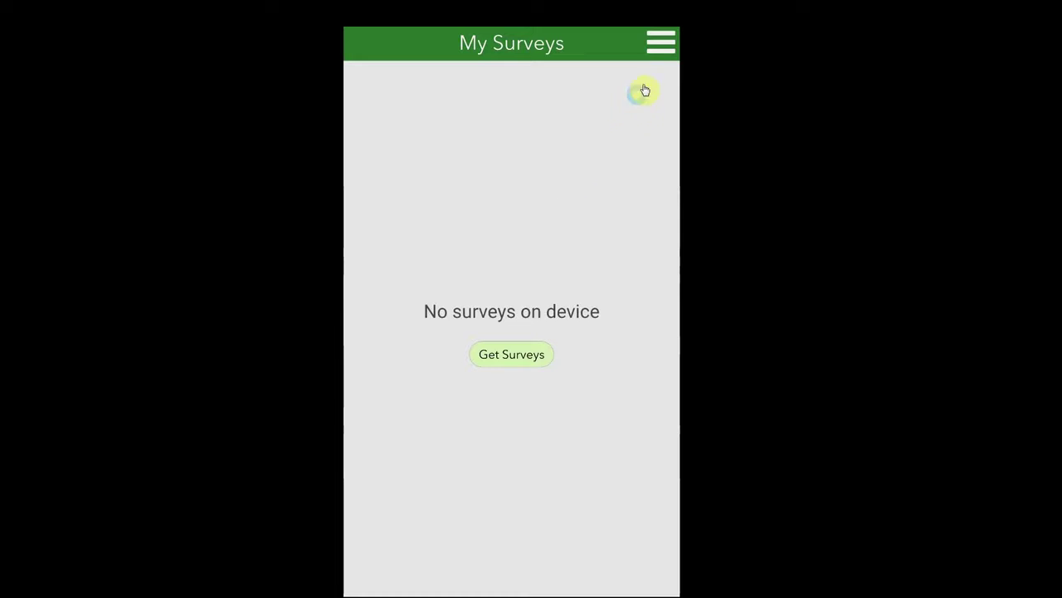
Choose Sign in from the Survey123 menu to reach the ArcGIS Online sign-in page.
click(661, 46)
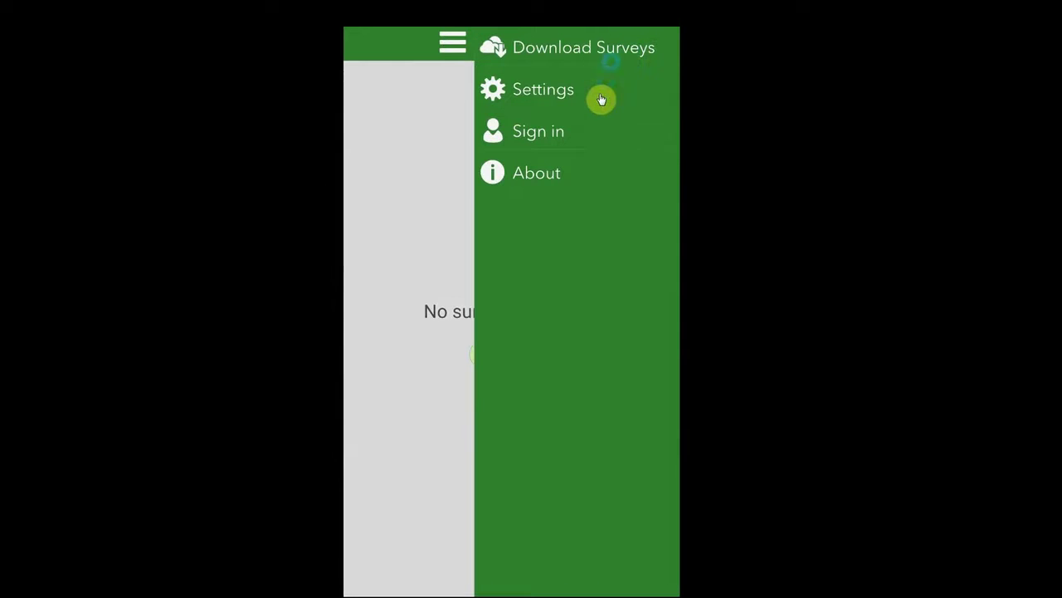
click(550, 135)
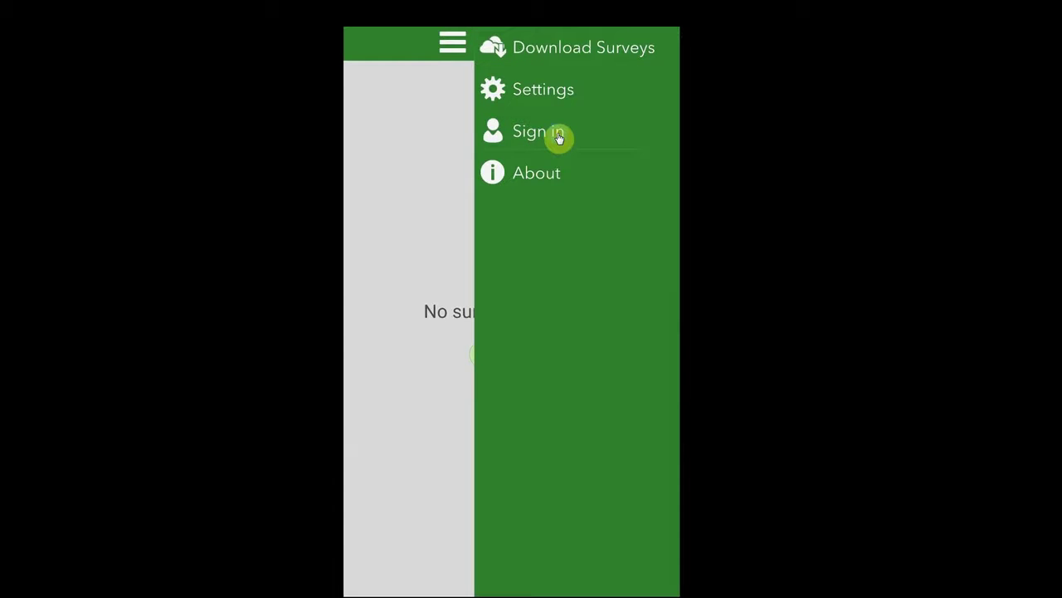
click(559, 138)
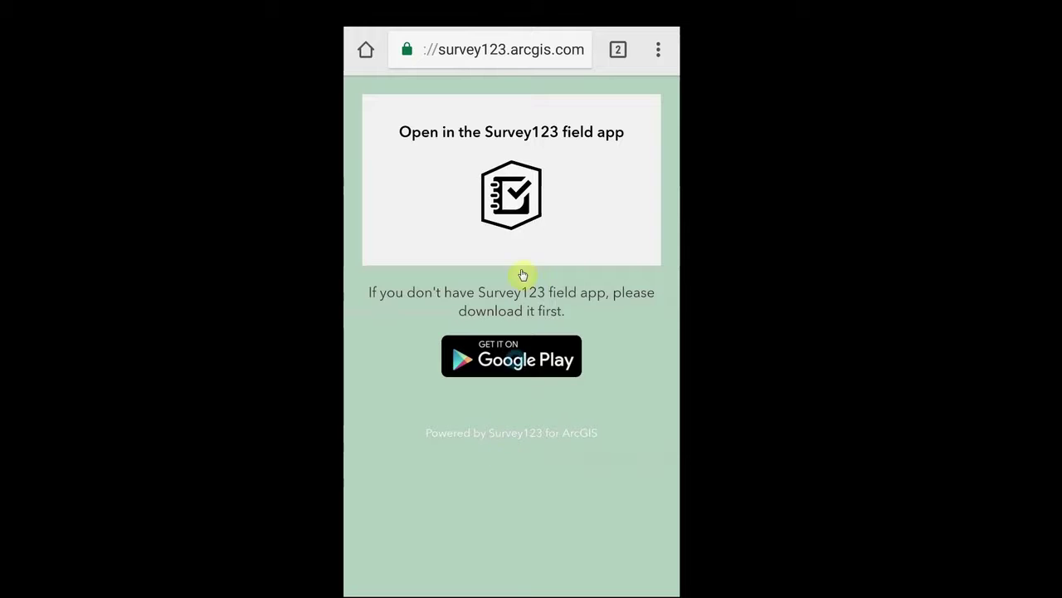
Open the survey link in the Survey123 field app, then close the blank form, discarding changes.
click(516, 200)
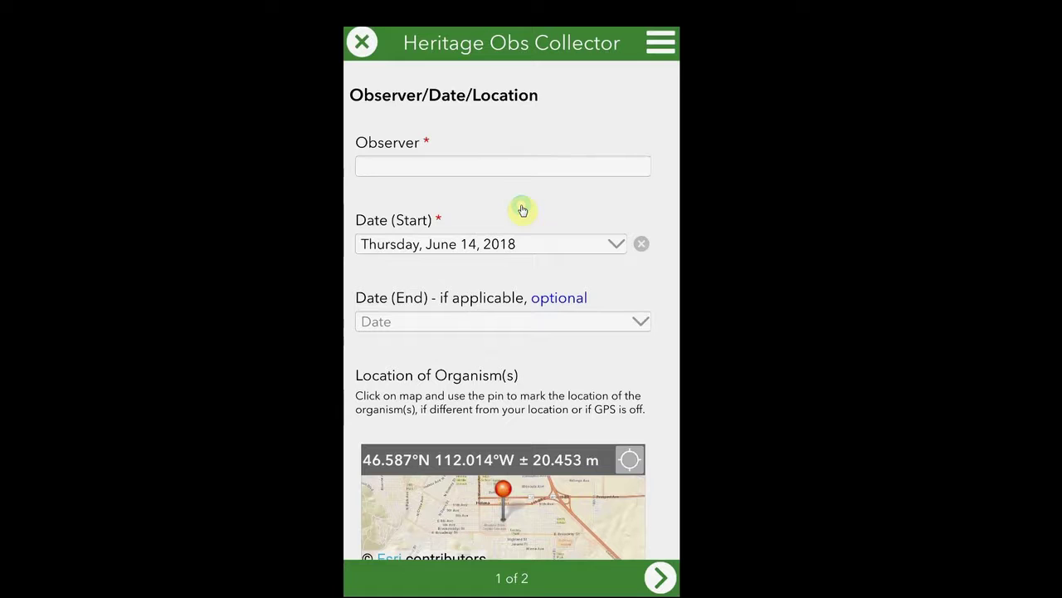
click(377, 43)
click(363, 46)
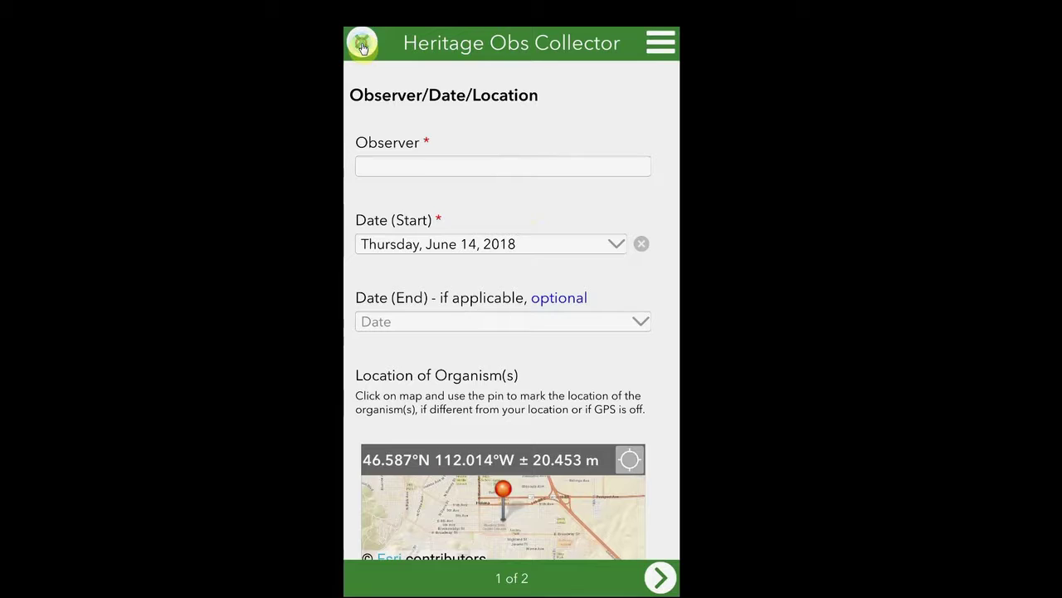
click(363, 46)
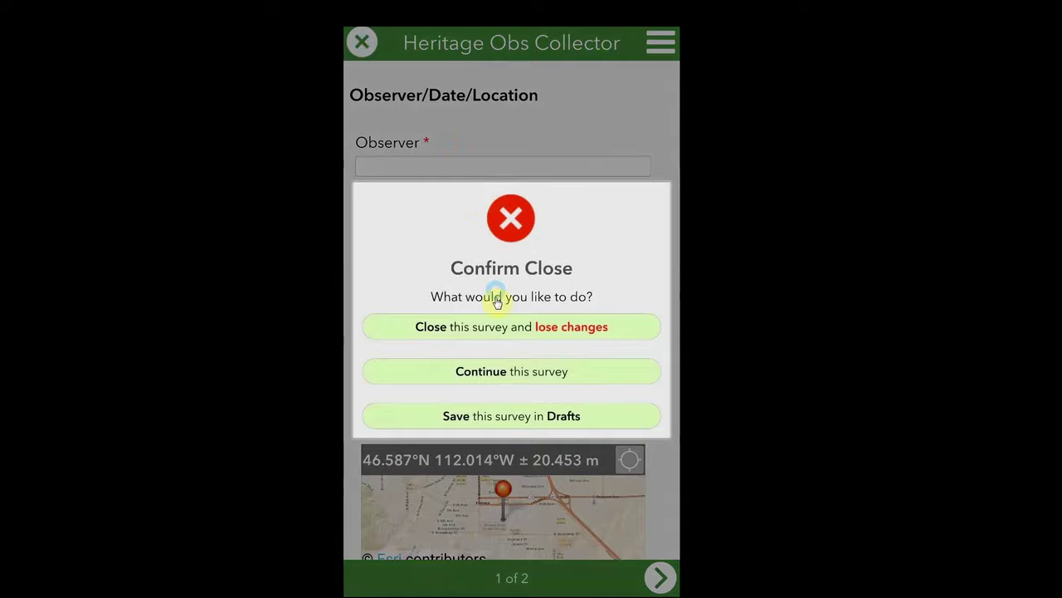
click(497, 330)
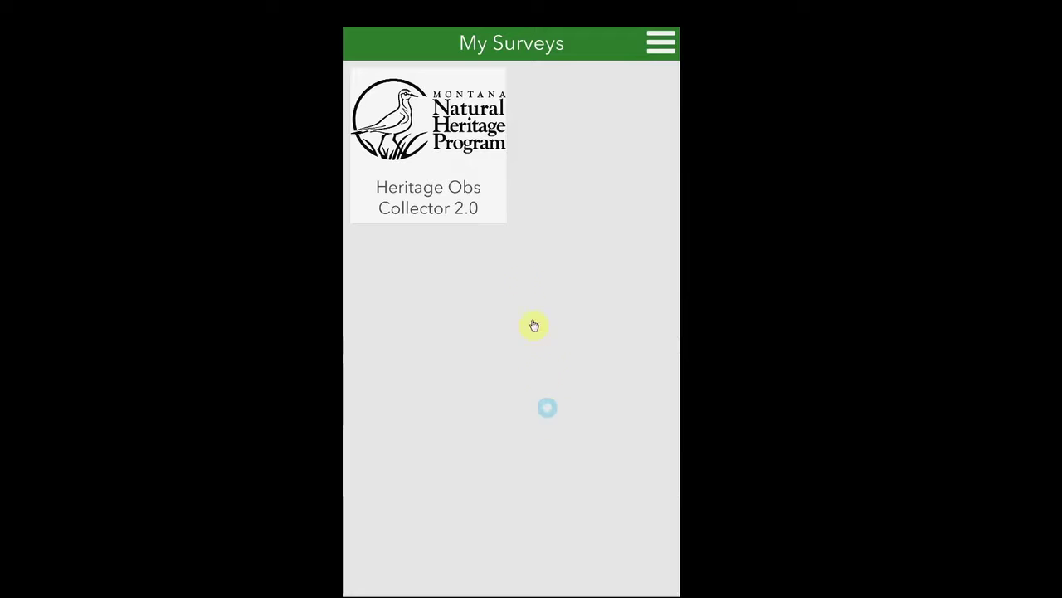
Start a new form from the Heritage Obs Collector 2.0 survey with Collect.
click(430, 149)
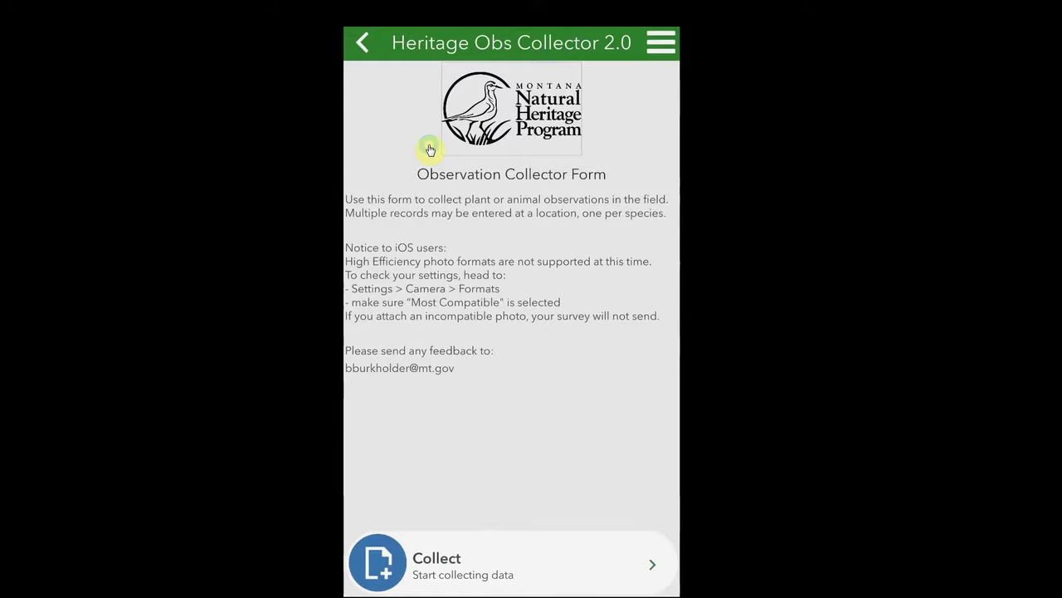
click(507, 556)
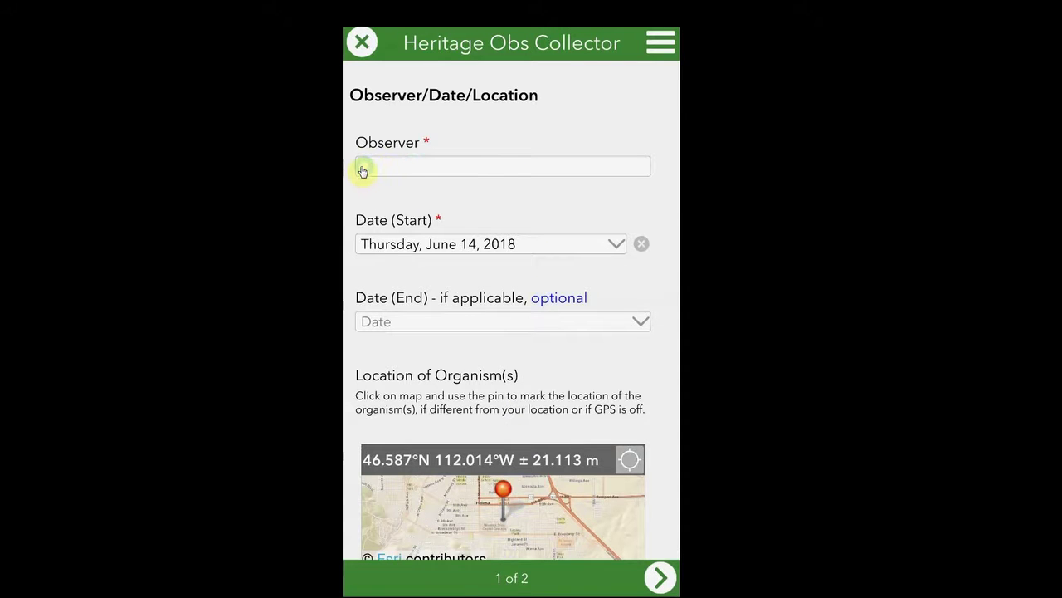
Refresh the GPS fix for Location of Organism(s) and view its map full screen.
click(433, 174)
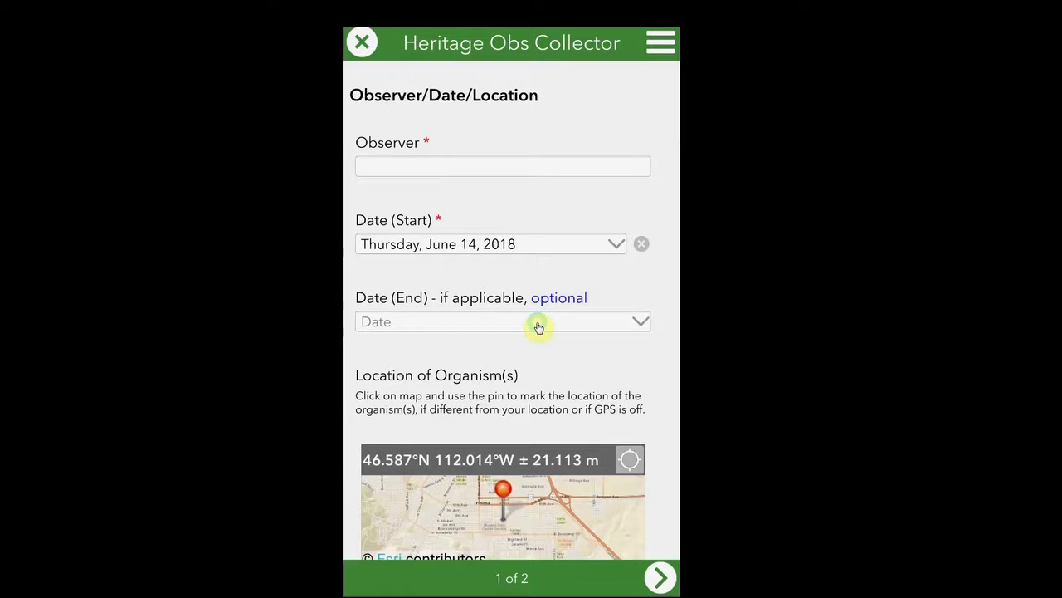
drag(545, 395, 545, 149)
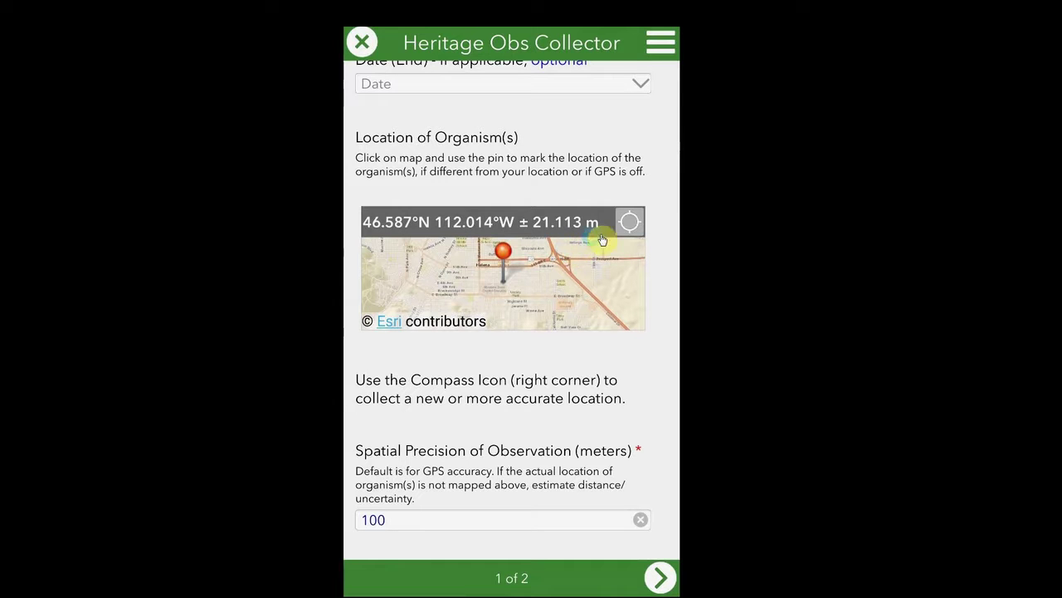
click(630, 222)
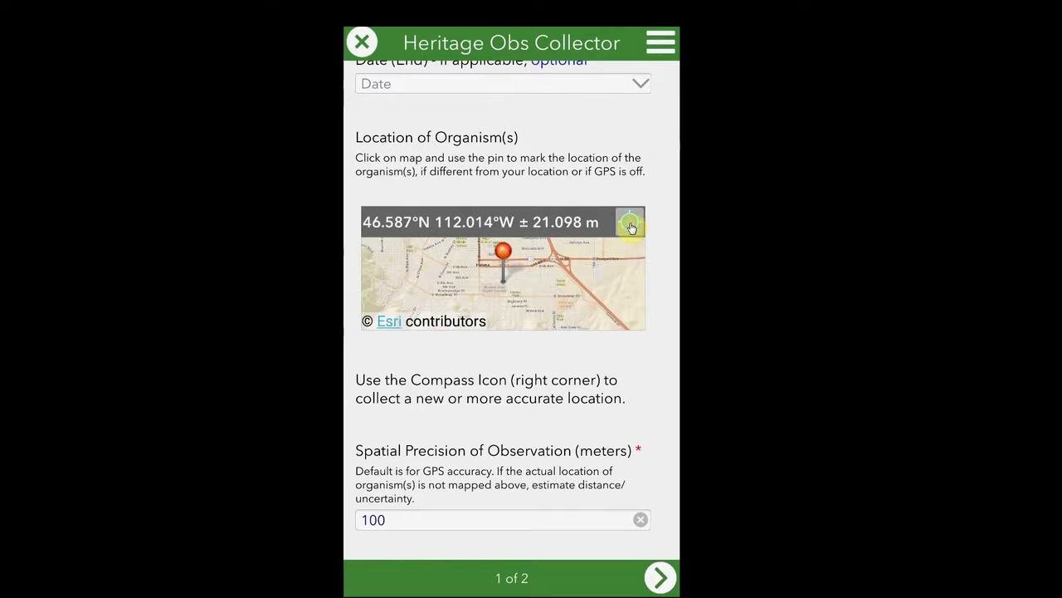
click(623, 278)
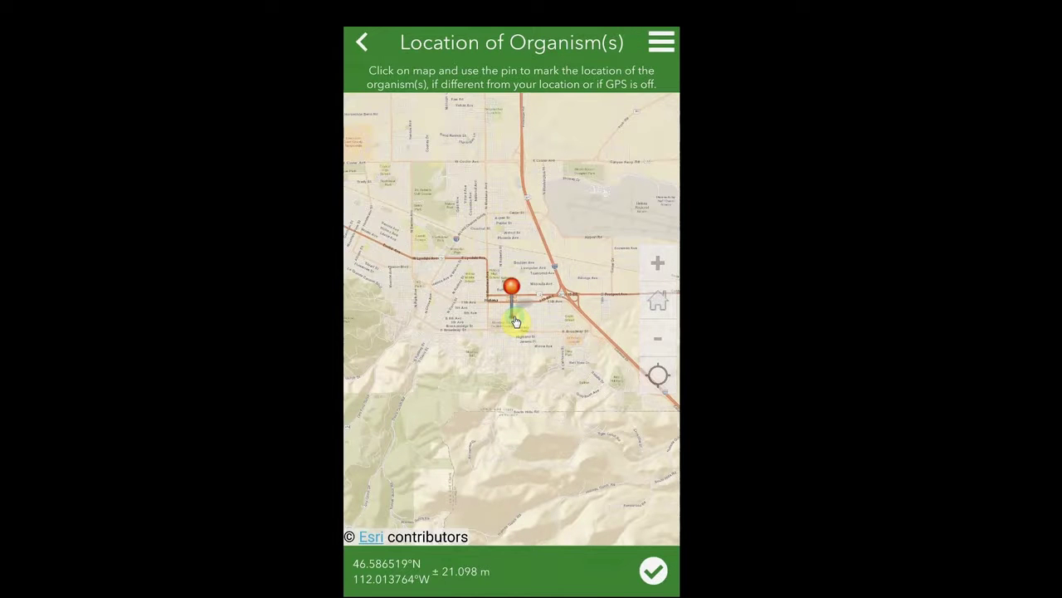
Recentre the map on the current GPS position and zoom in around the pin.
mouse_move(538, 314)
mouse_down()
mouse_move(510, 356)
mouse_move(521, 382)
mouse_move(559, 379)
mouse_move(578, 330)
mouse_move(562, 294)
mouse_move(526, 286)
mouse_move(508, 298)
mouse_move(512, 327)
mouse_move(530, 327)
mouse_up()
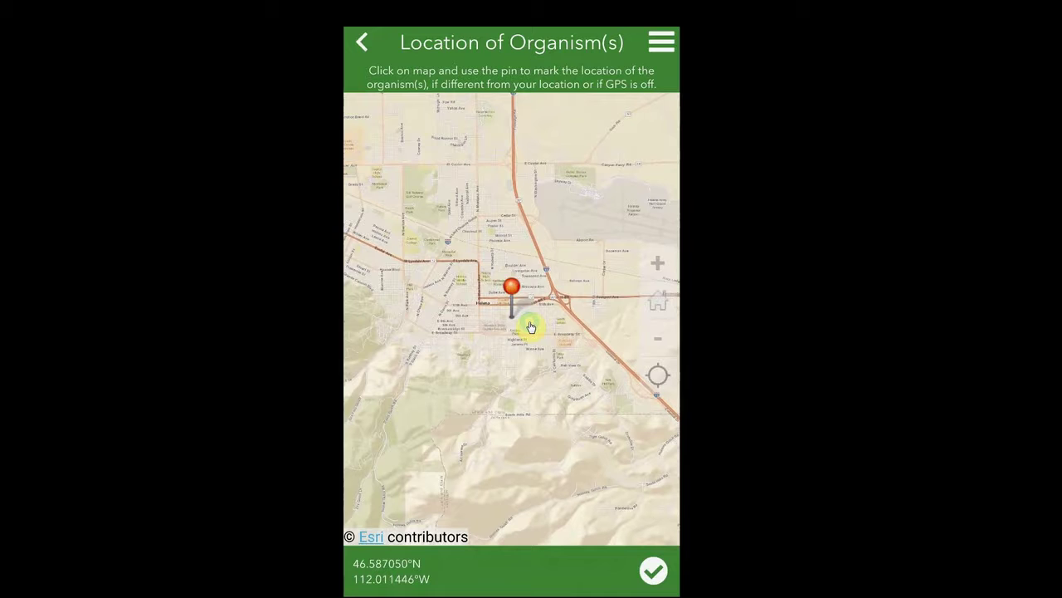
click(658, 380)
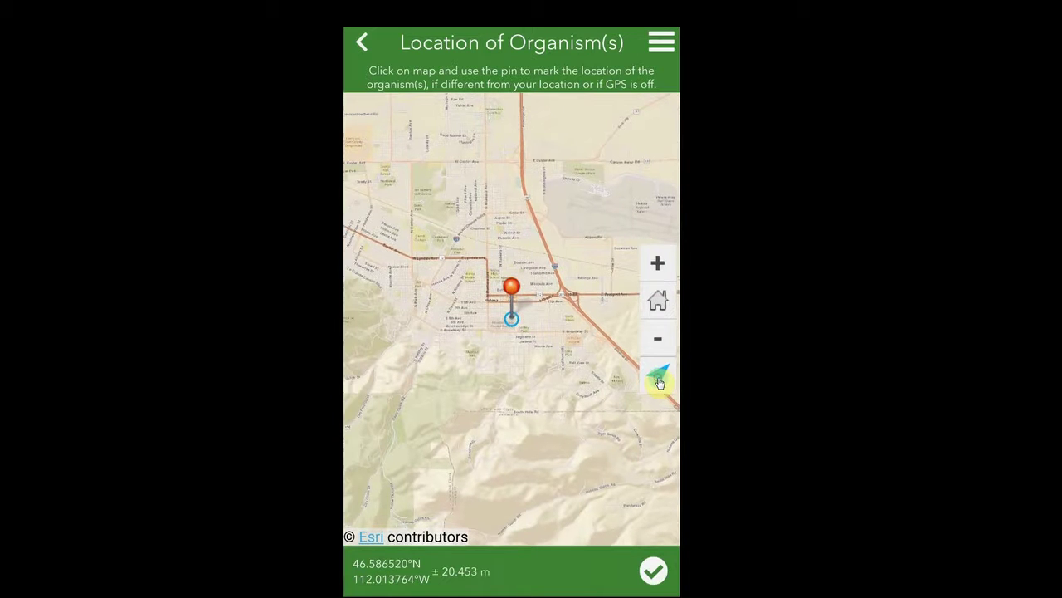
click(657, 379)
click(655, 265)
click(654, 265)
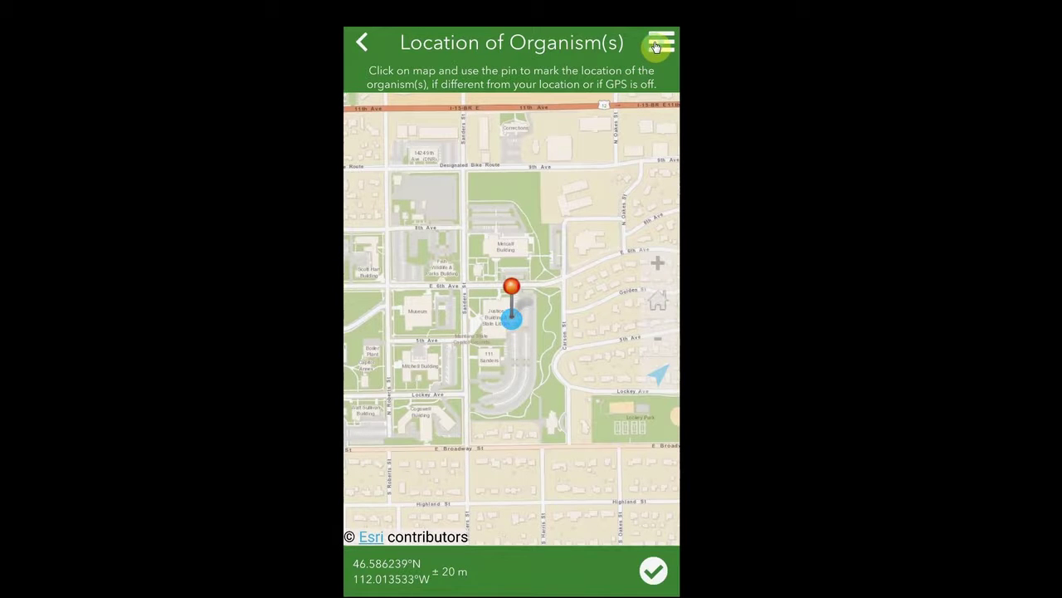
Switch the basemap to MT Offline Topo, zoom out, and confirm the location.
click(661, 44)
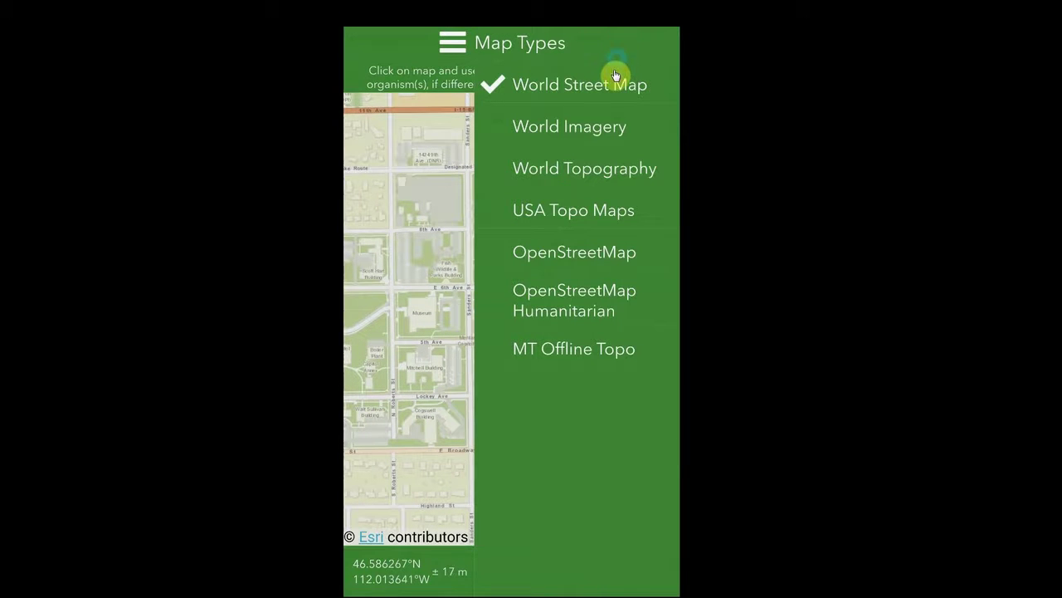
click(506, 353)
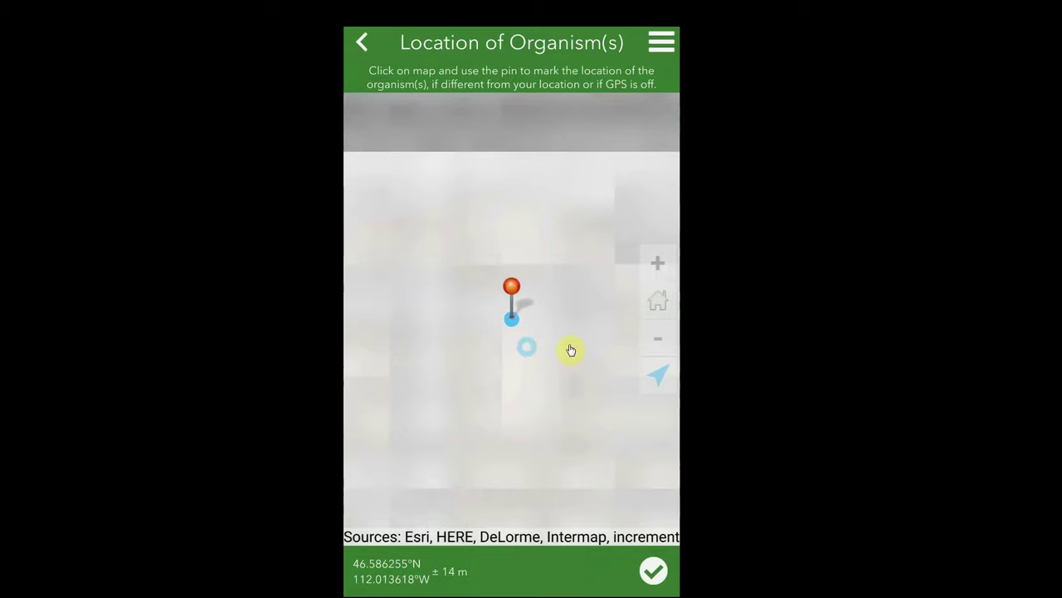
click(655, 344)
click(655, 344)
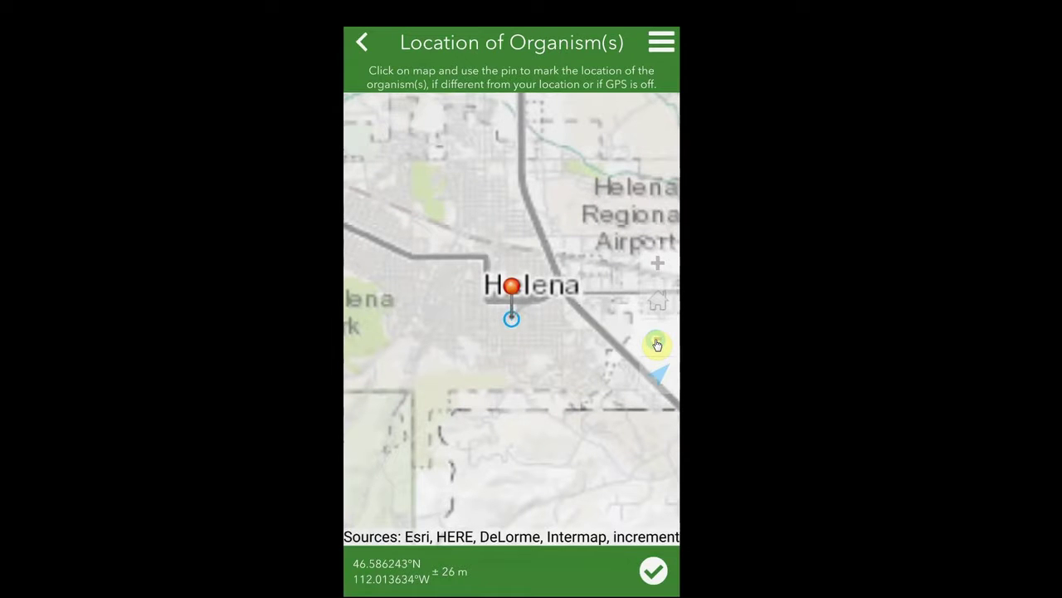
click(653, 571)
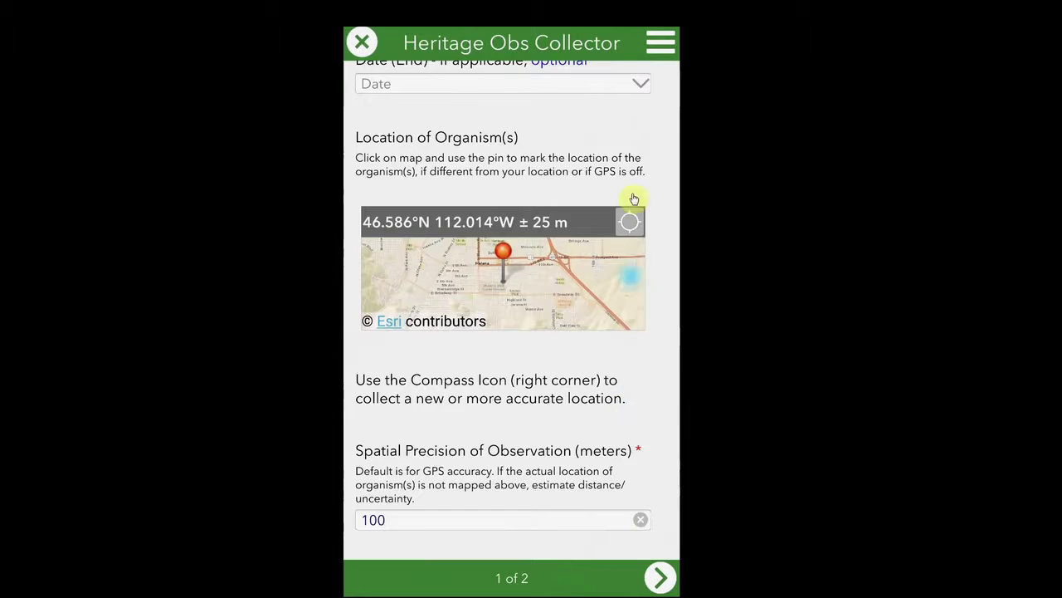
Scroll to the bottom of page 1 and advance to page 2, Species Observed.
scroll(633, 187, down, 3)
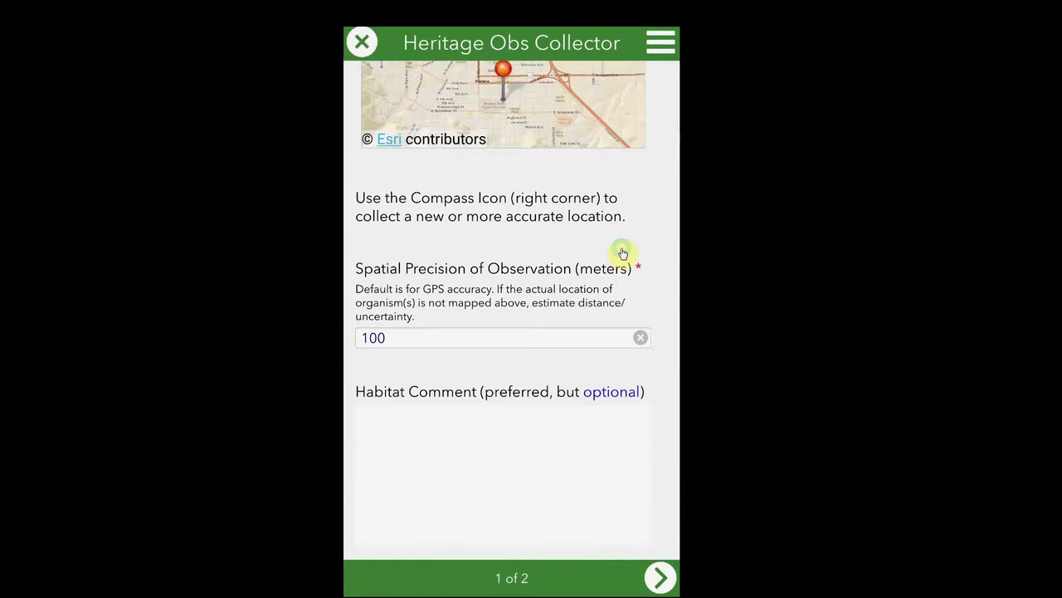
scroll(623, 252, down, 2)
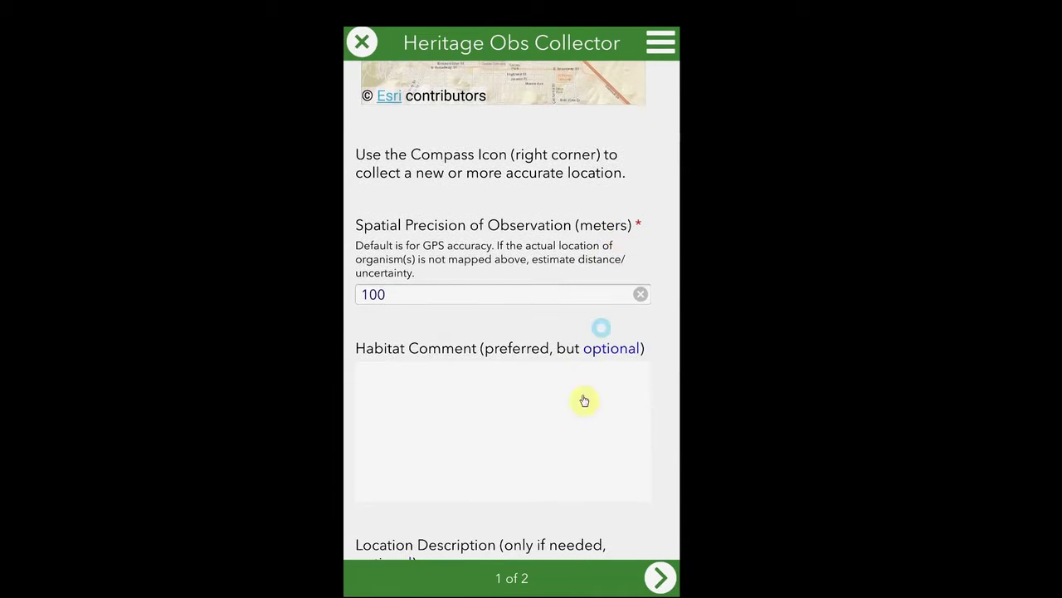
drag(573, 514, 567, 308)
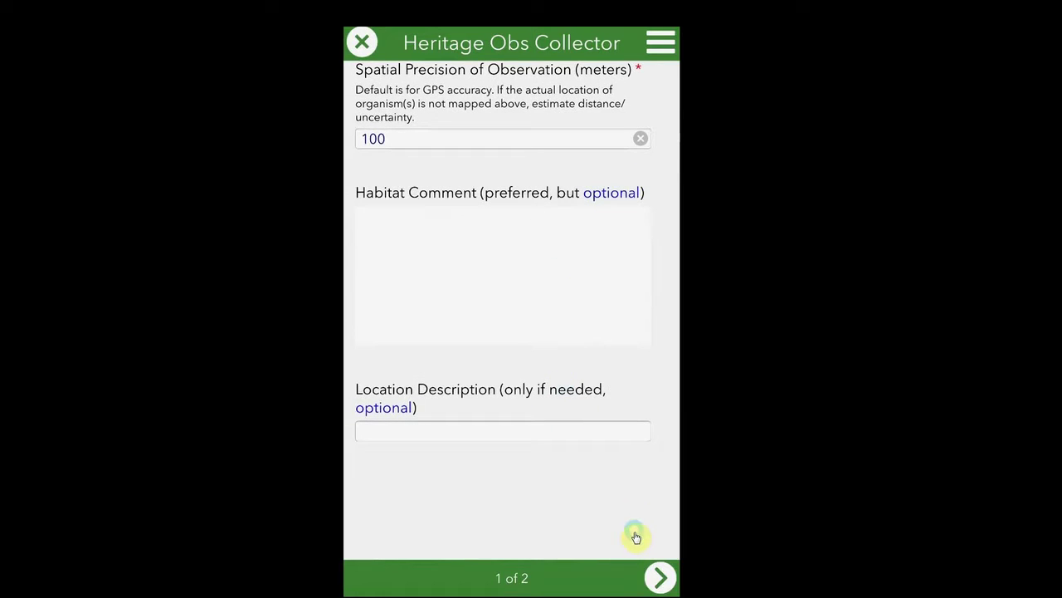
click(661, 579)
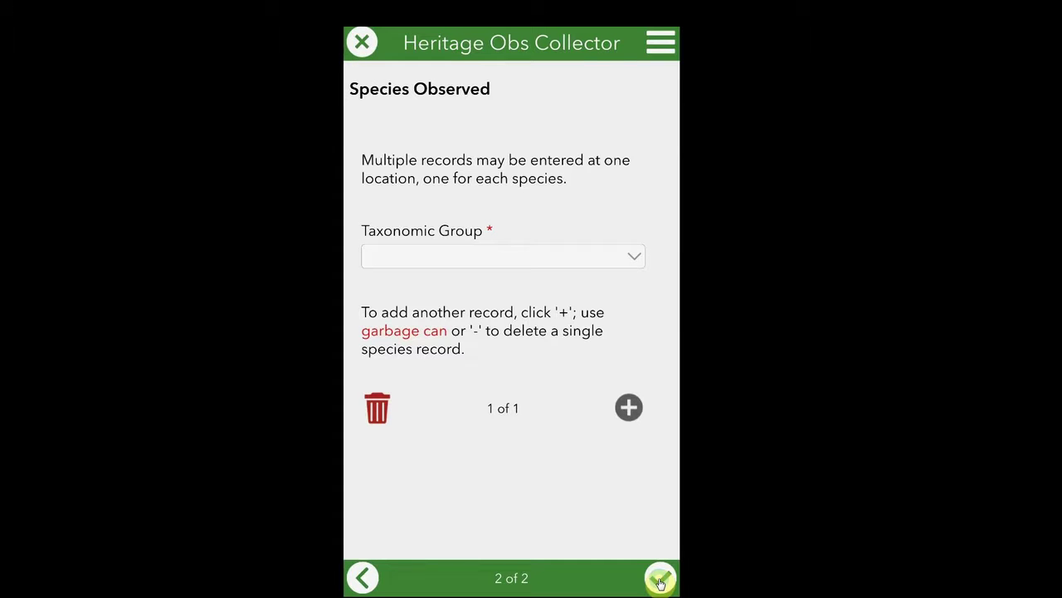
Set Taxonomic Group to Bird and pick Long-billed Curlew by searching 'long-b'.
click(635, 260)
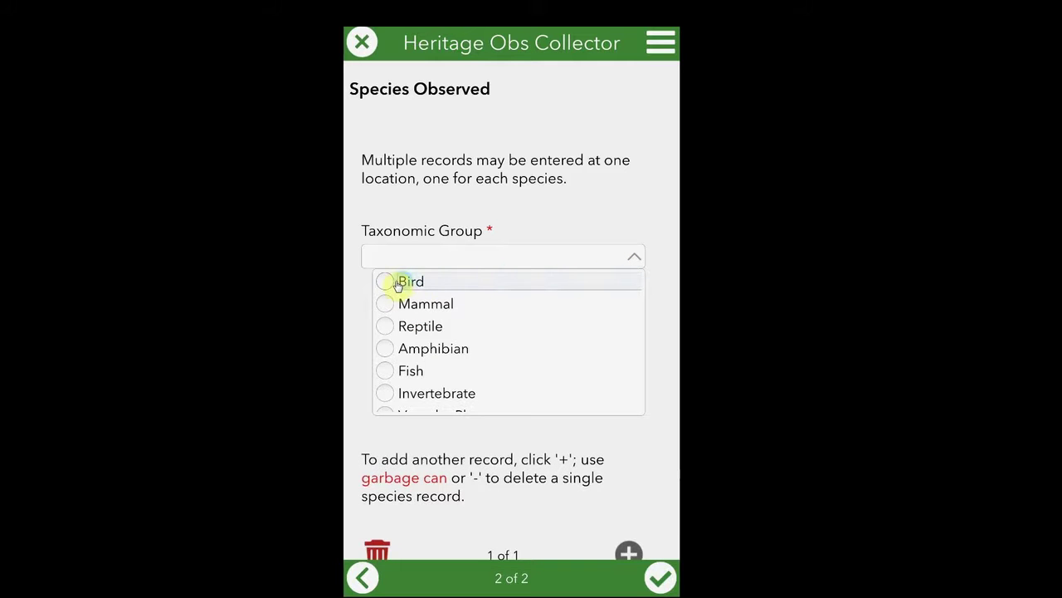
scroll(411, 365, down, 2)
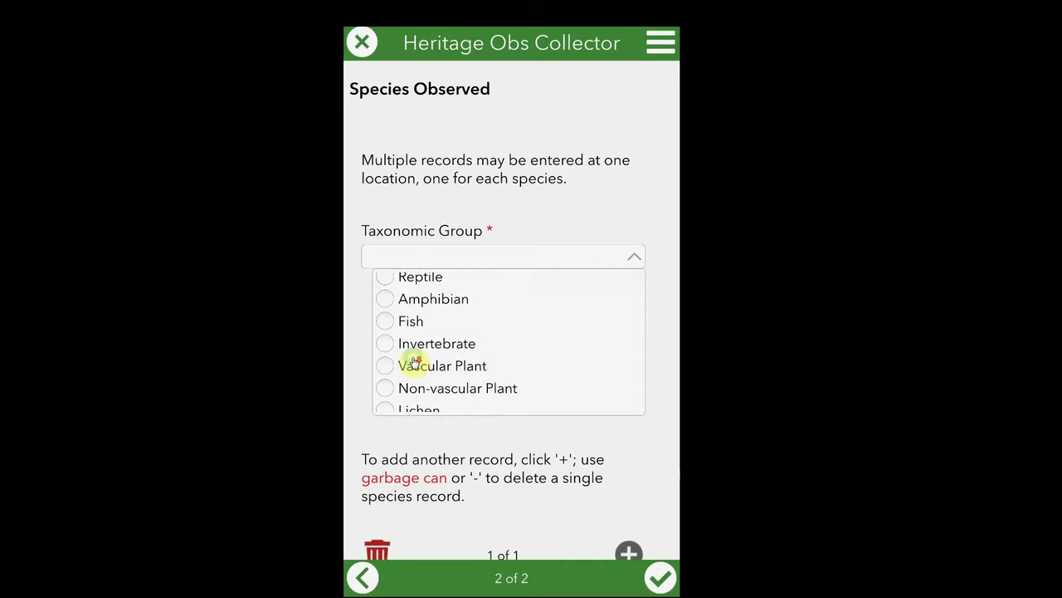
scroll(415, 363, down, 4)
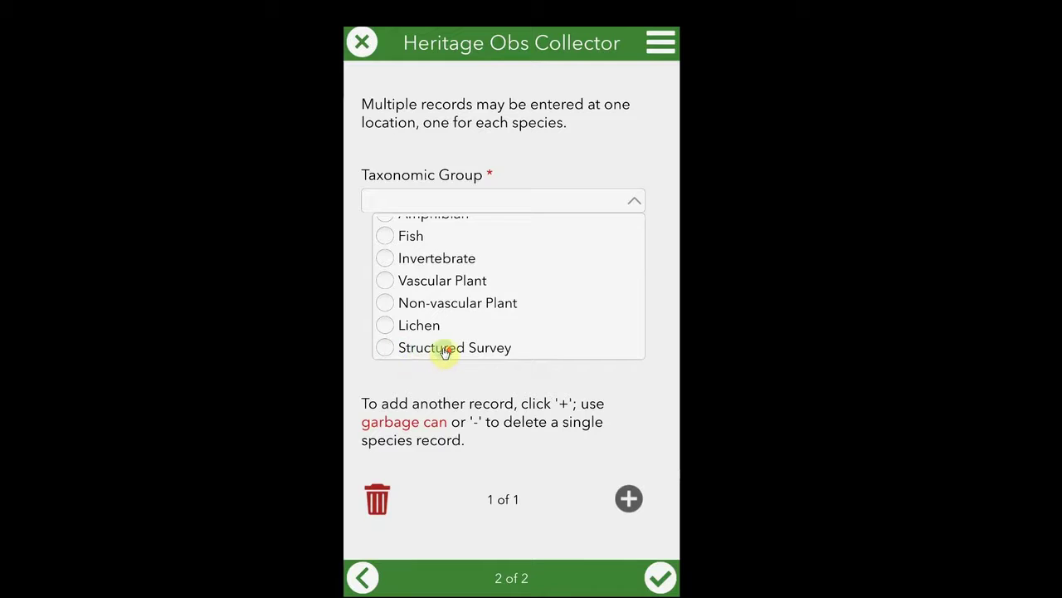
scroll(443, 350, up, 5)
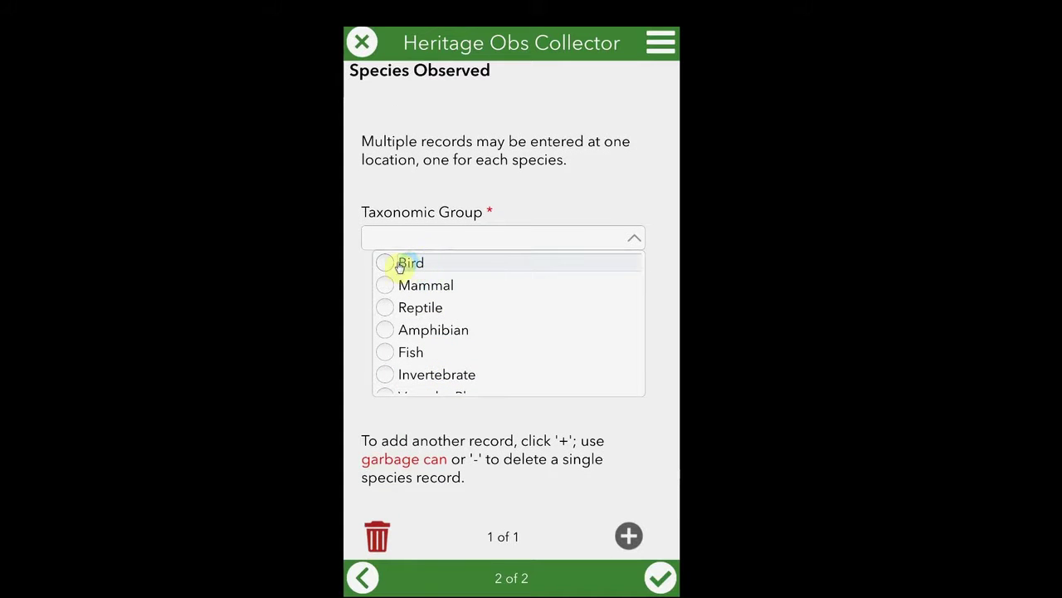
click(397, 265)
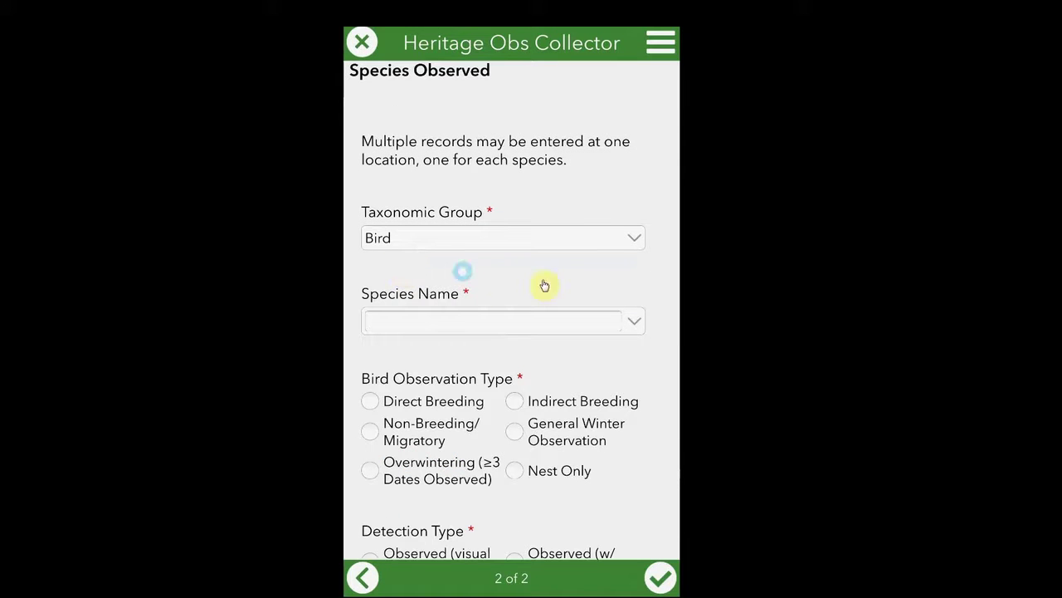
click(636, 325)
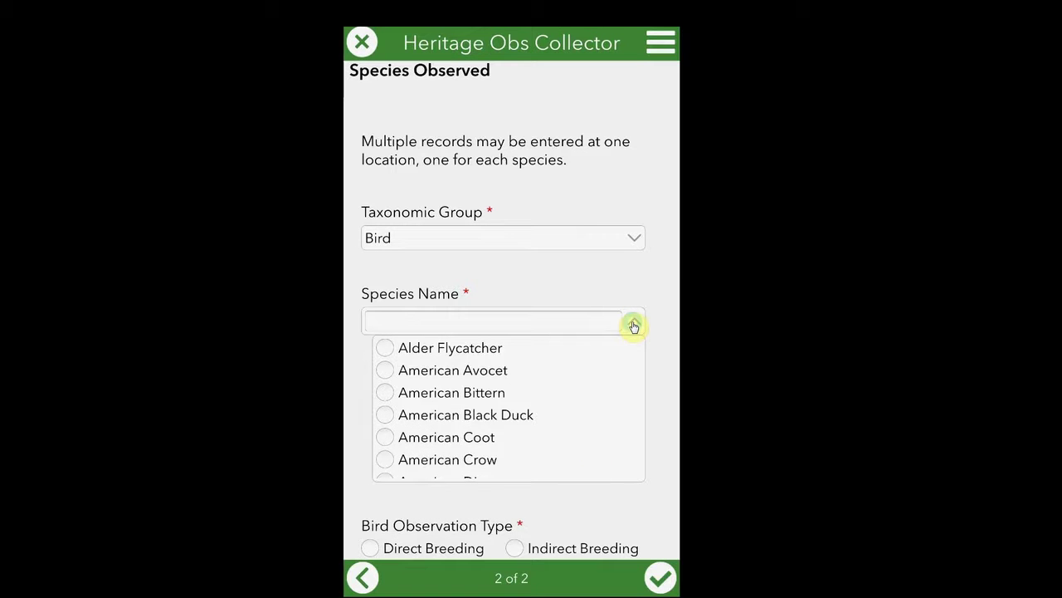
click(592, 325)
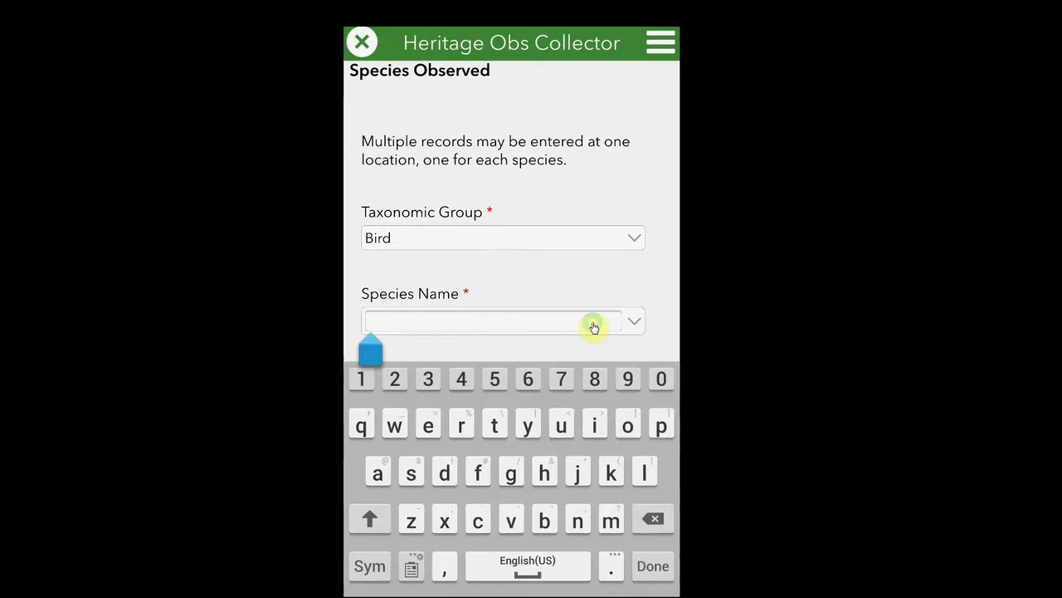
text(long-b)
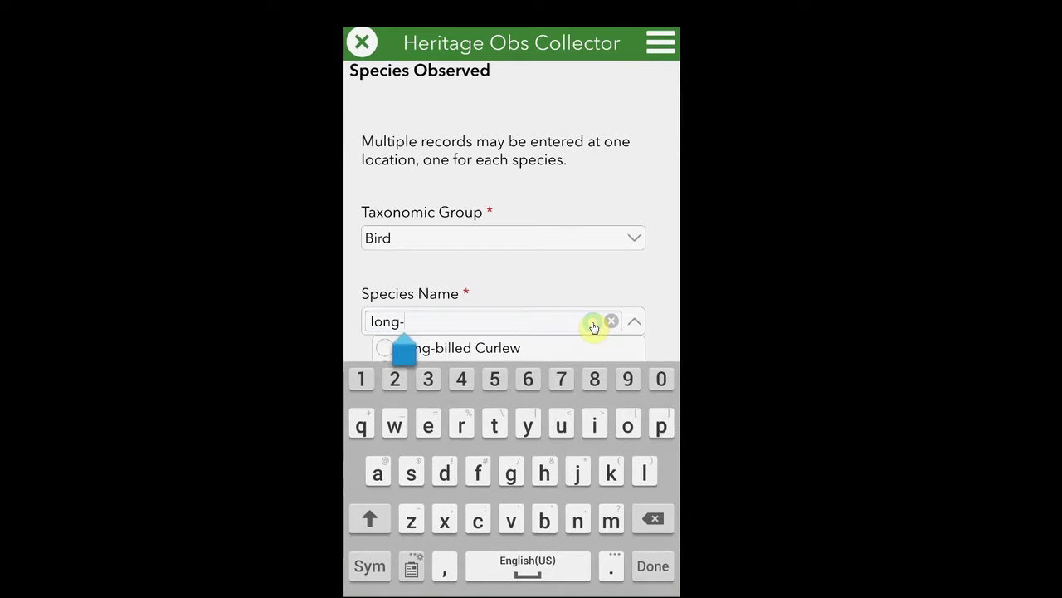
click(515, 349)
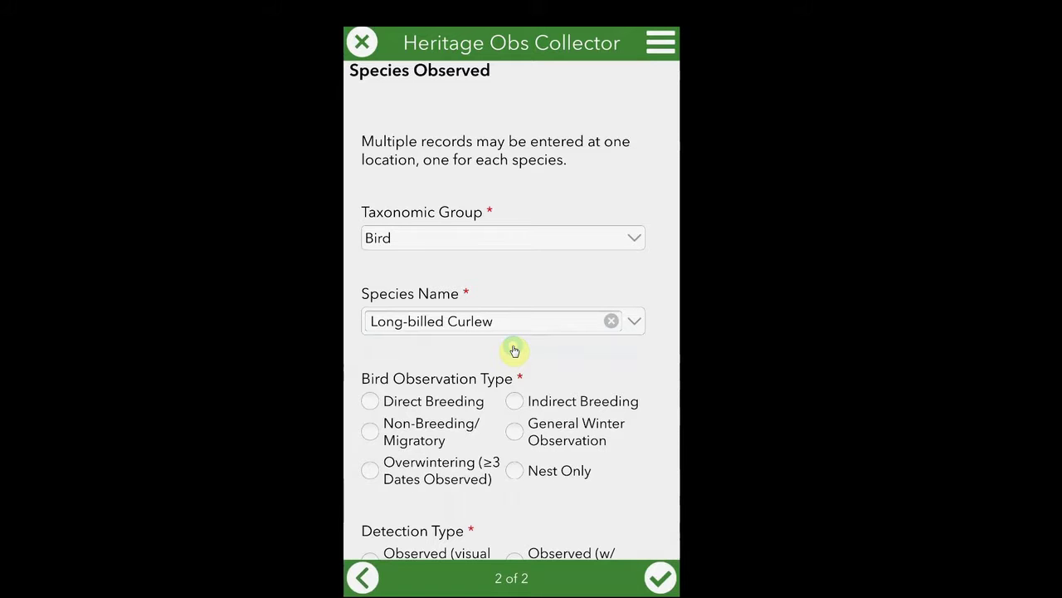
Mark the observation as Indirect Breeding with detection type Observed (w/ photo).
scroll(514, 350, down, 3)
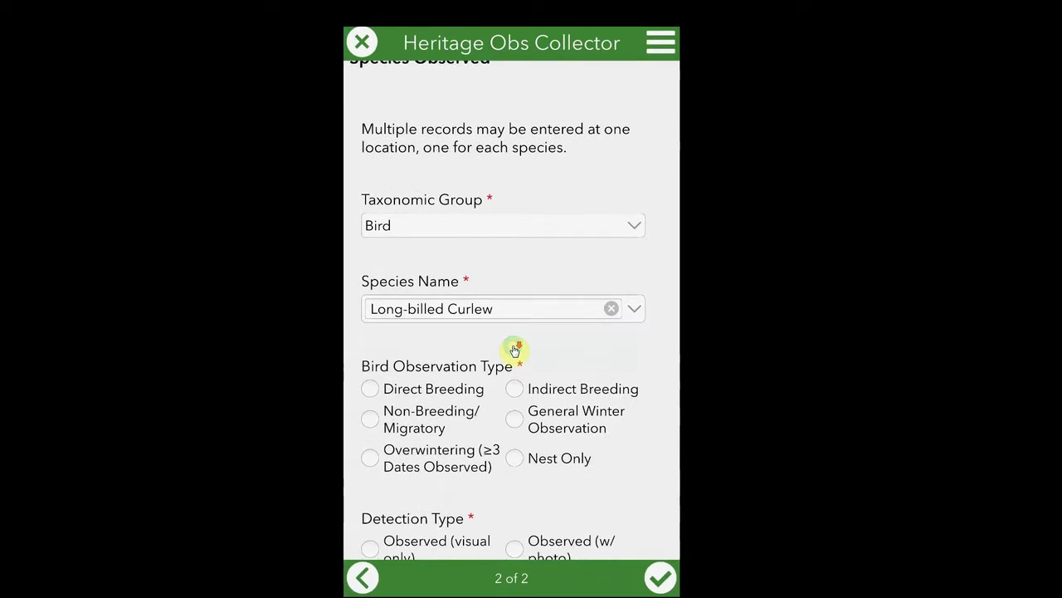
scroll(515, 349, down, 2)
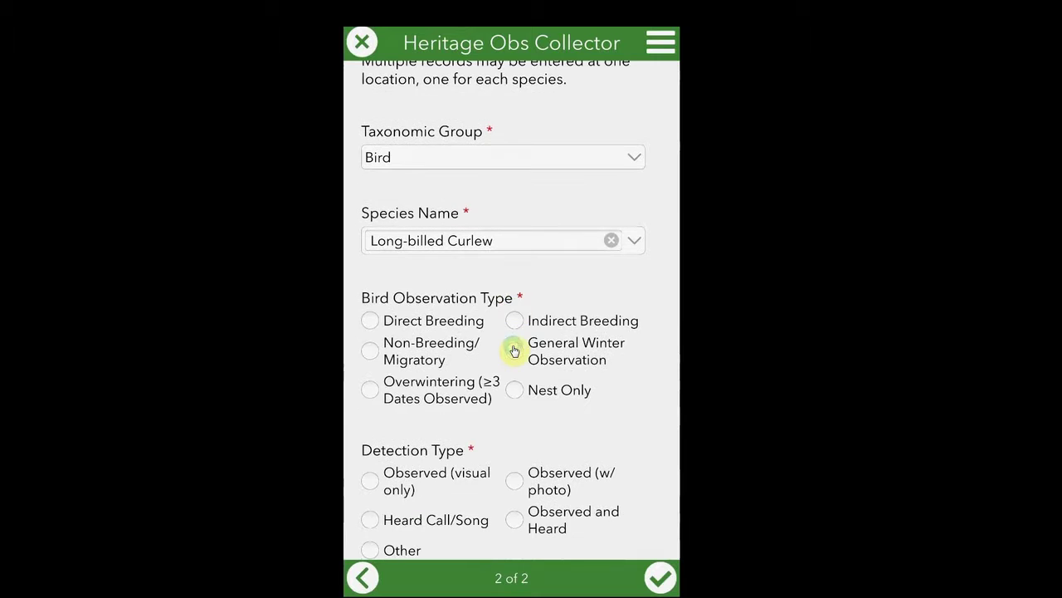
click(514, 321)
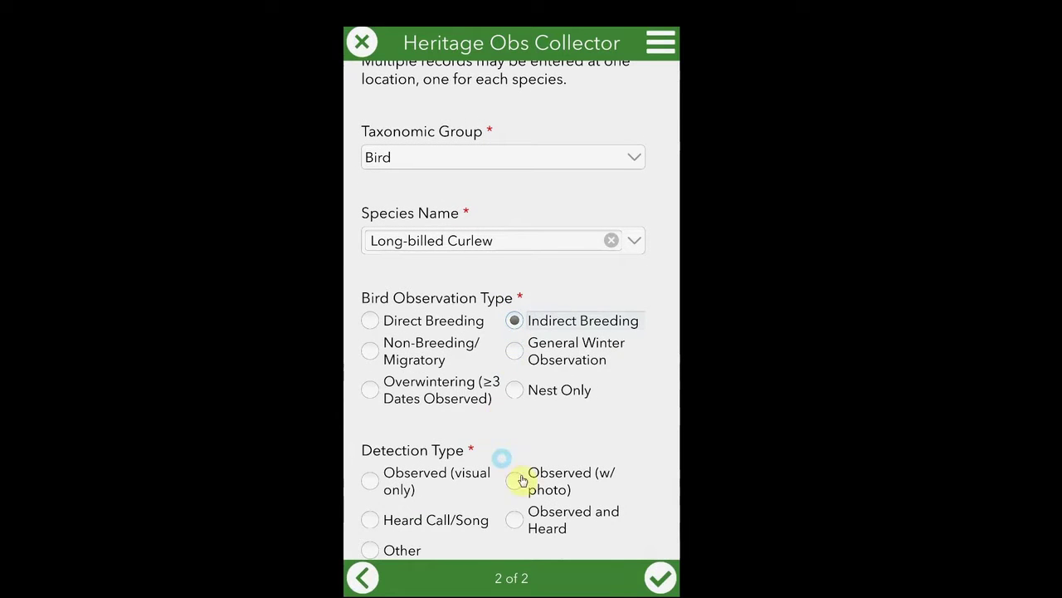
click(370, 488)
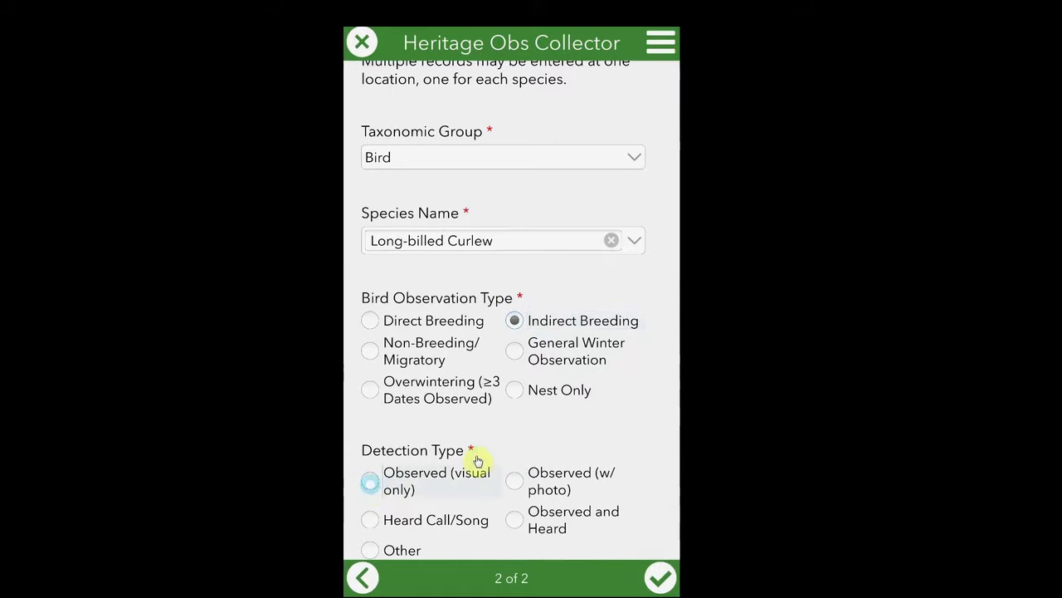
scroll(474, 457, down, 3)
scroll(480, 462, down, 3)
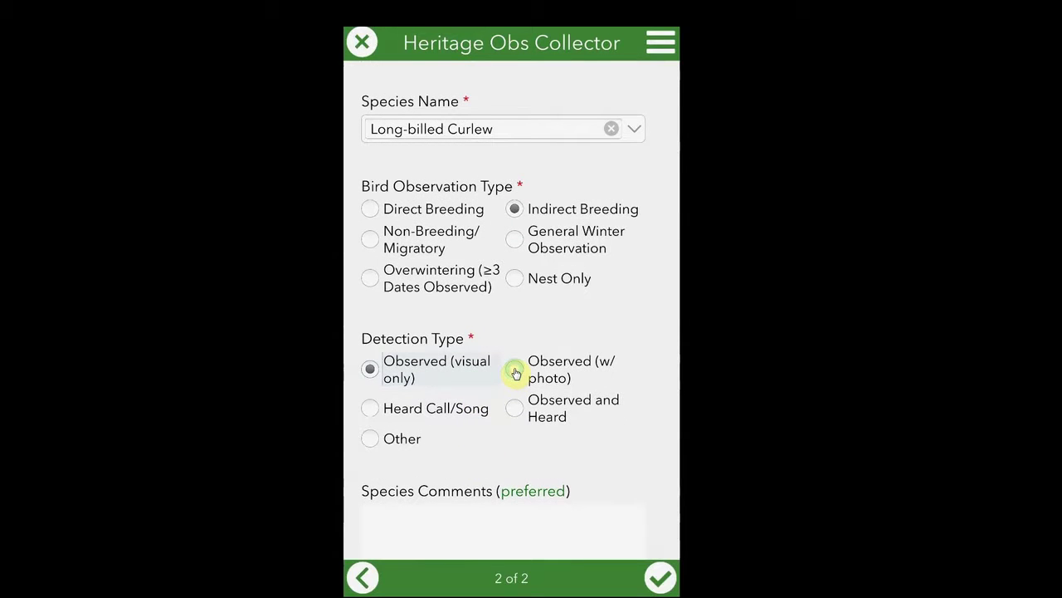
click(514, 370)
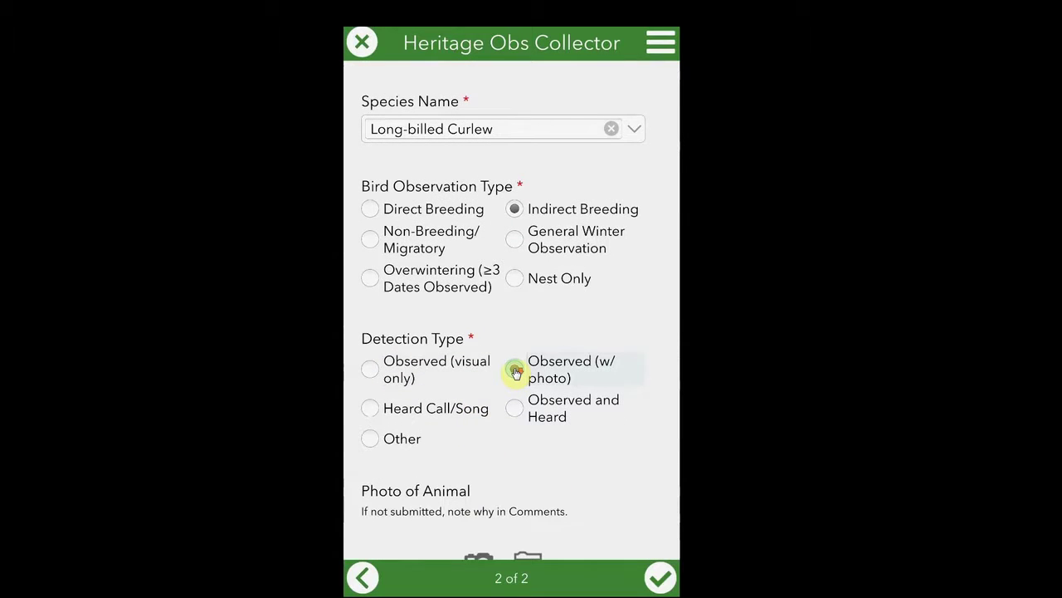
scroll(515, 372, down, 5)
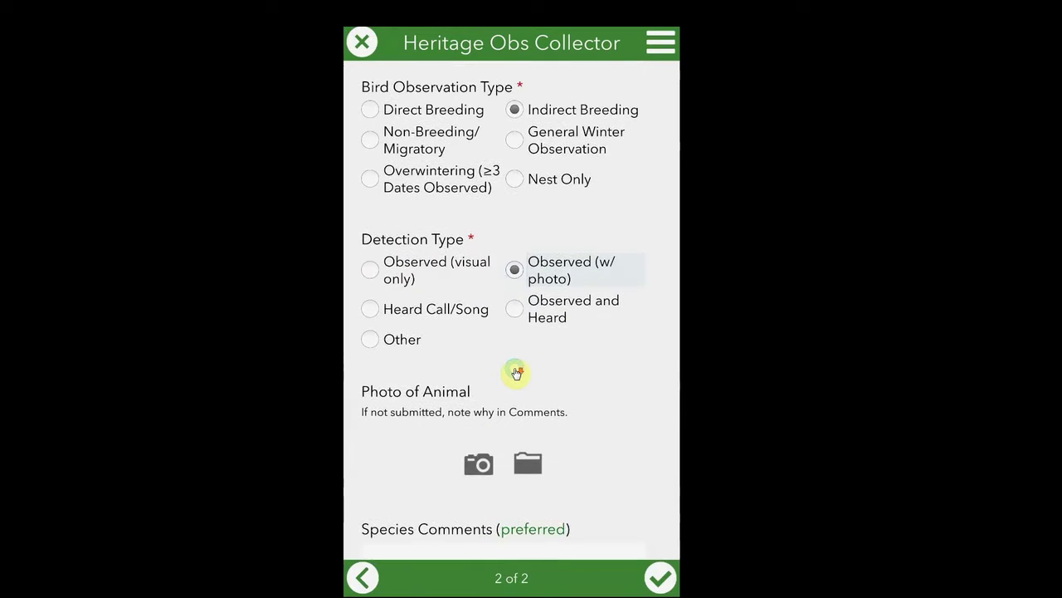
scroll(516, 372, down, 2)
click(467, 419)
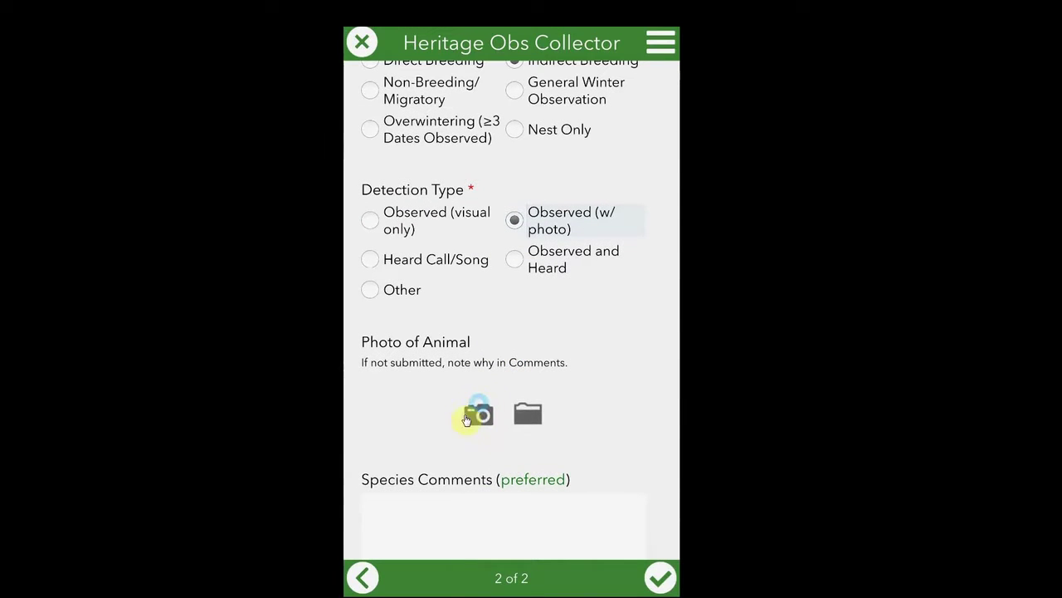
Attach the curlew picture from the device gallery as the Photo of Animal.
click(528, 414)
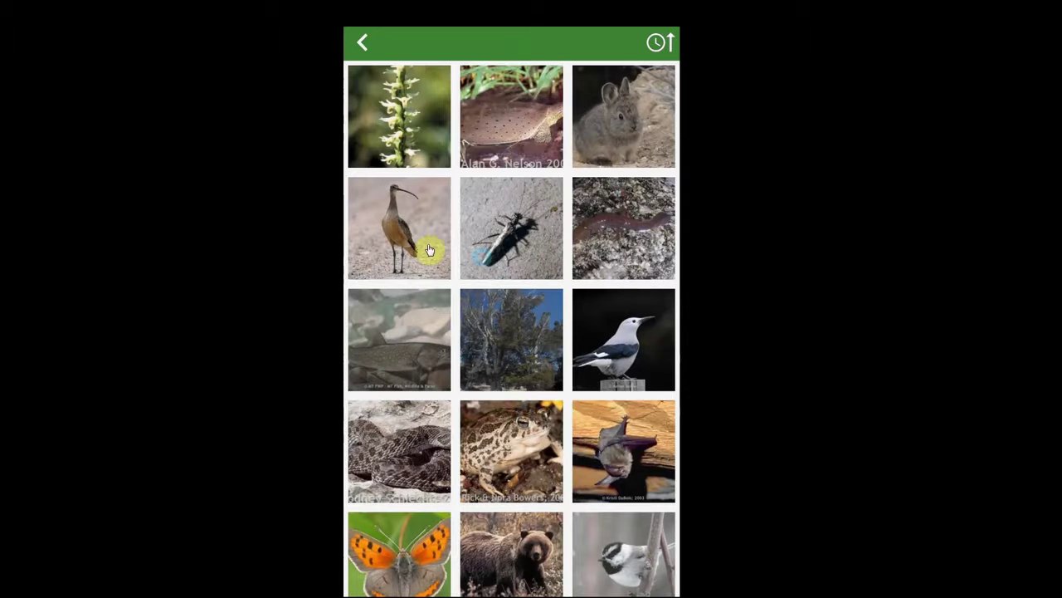
click(415, 240)
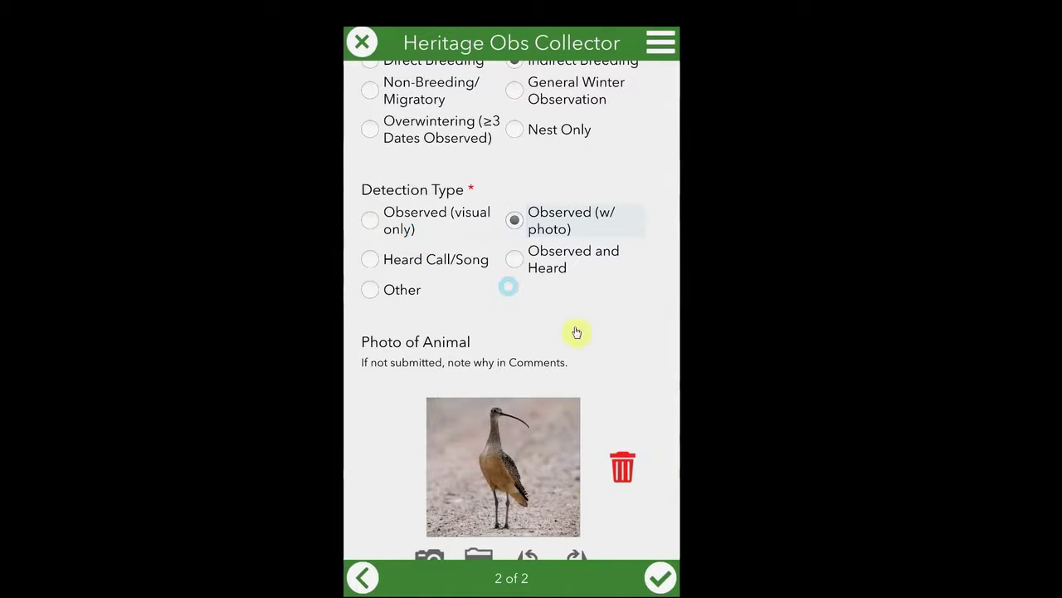
scroll(597, 350, down, 5)
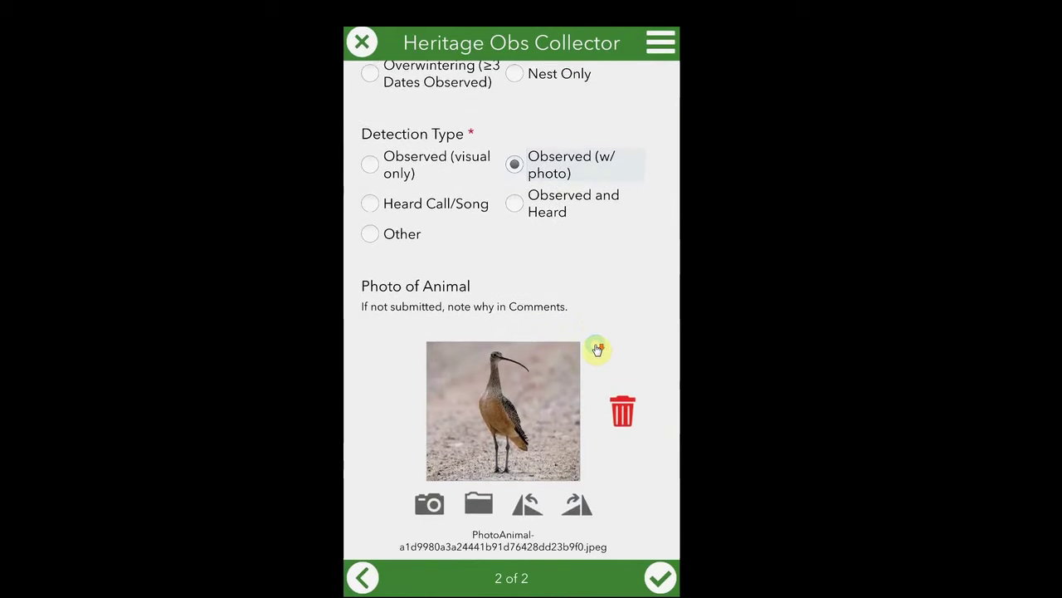
scroll(597, 350, down, 5)
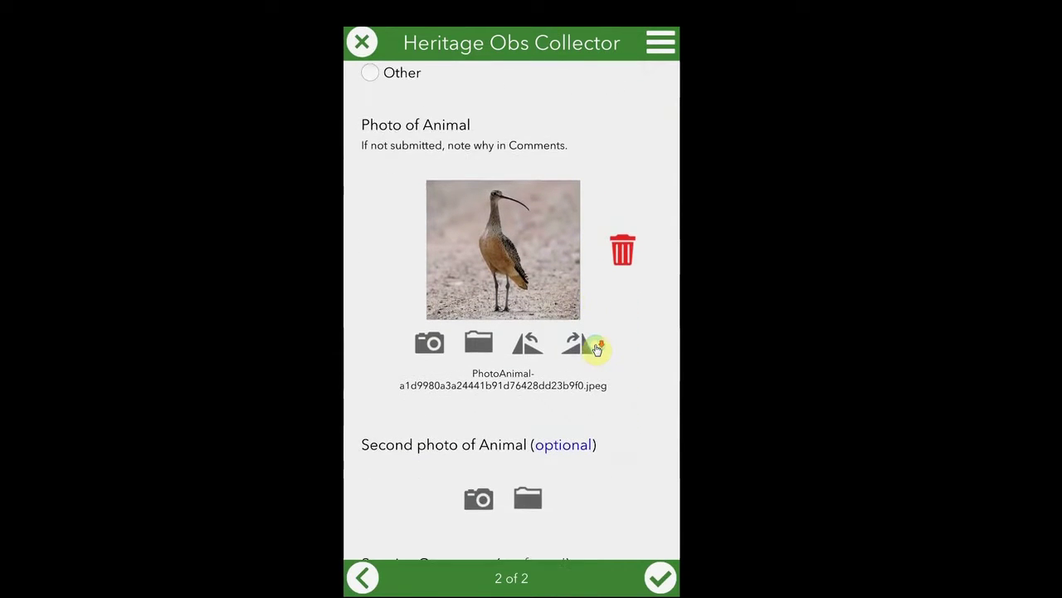
scroll(597, 349, down, 2)
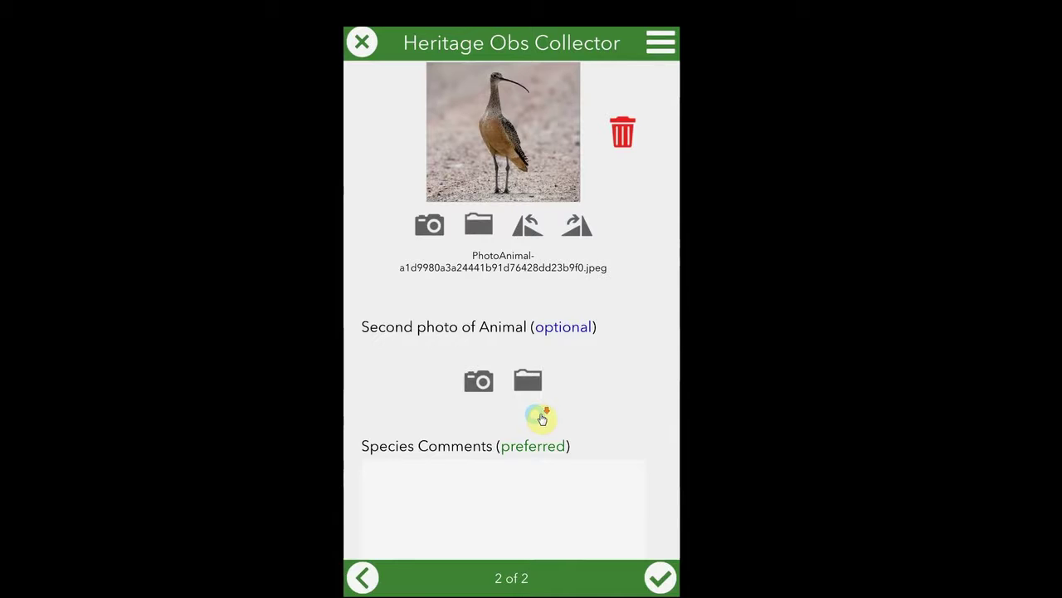
scroll(542, 418, down, 2)
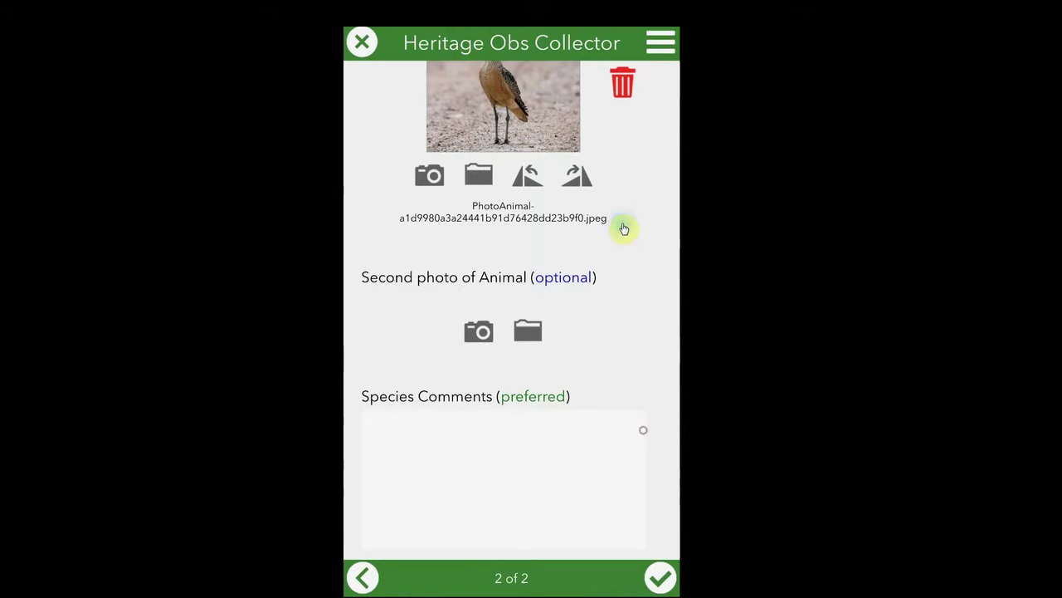
scroll(617, 301, down, 5)
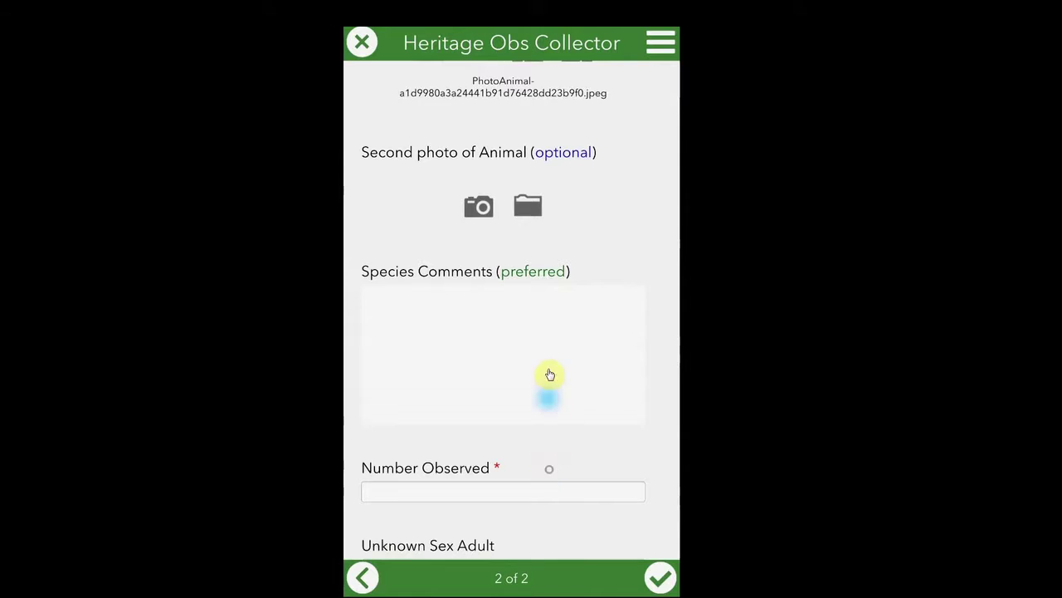
Enter 1 in Number Observed and scroll past the empty count fields to the record's end.
scroll(548, 374, down, 5)
click(456, 372)
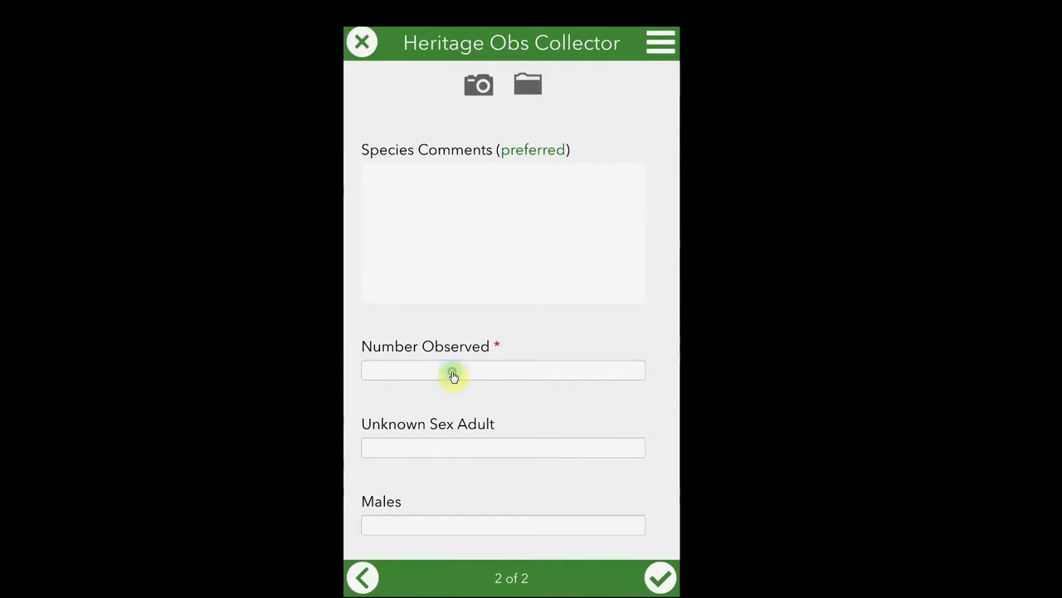
text(1)
click(484, 348)
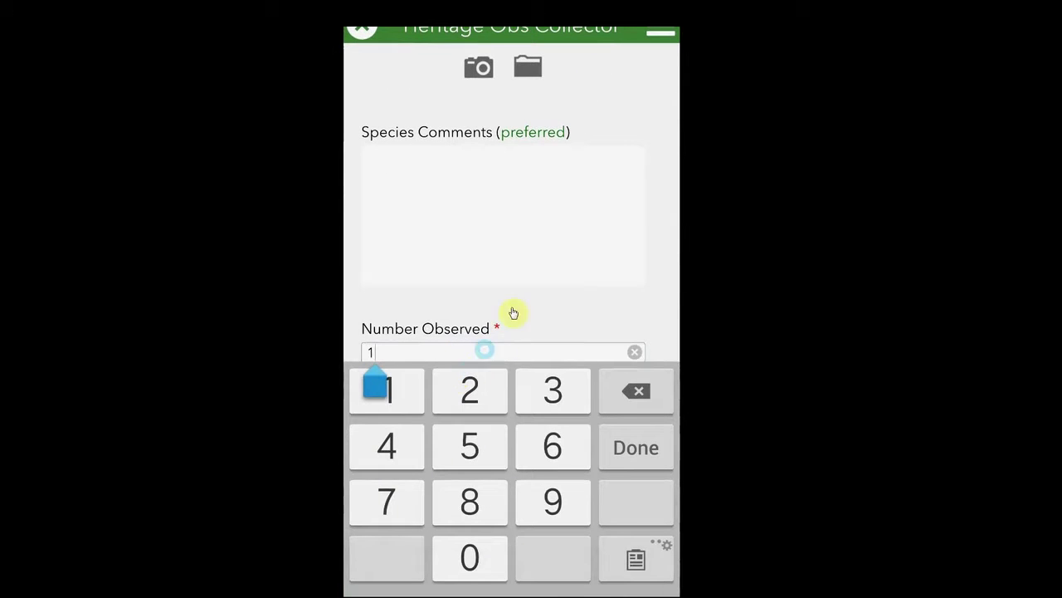
click(630, 446)
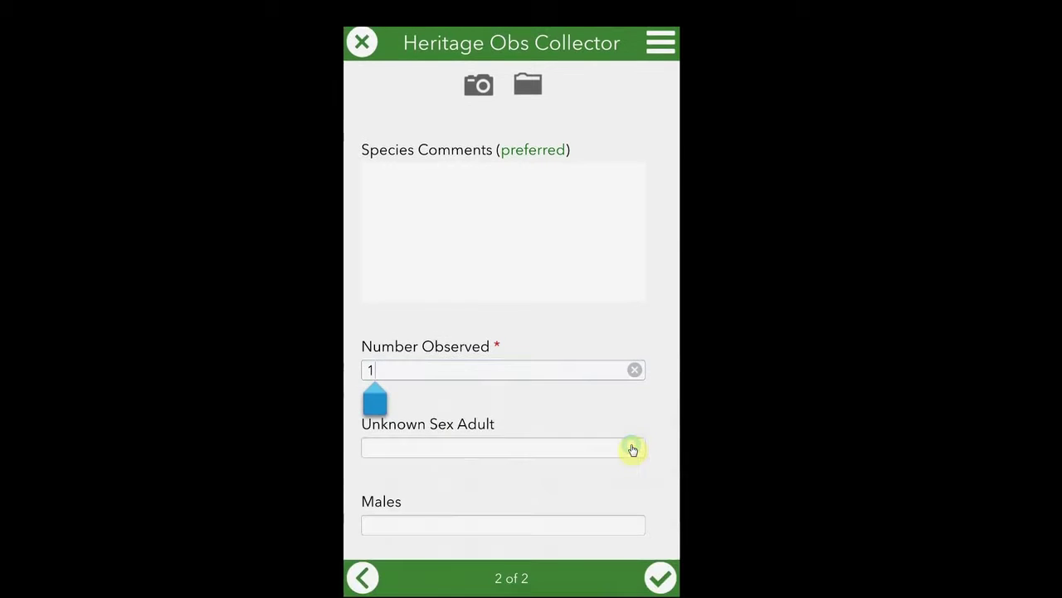
scroll(618, 425, down, 2)
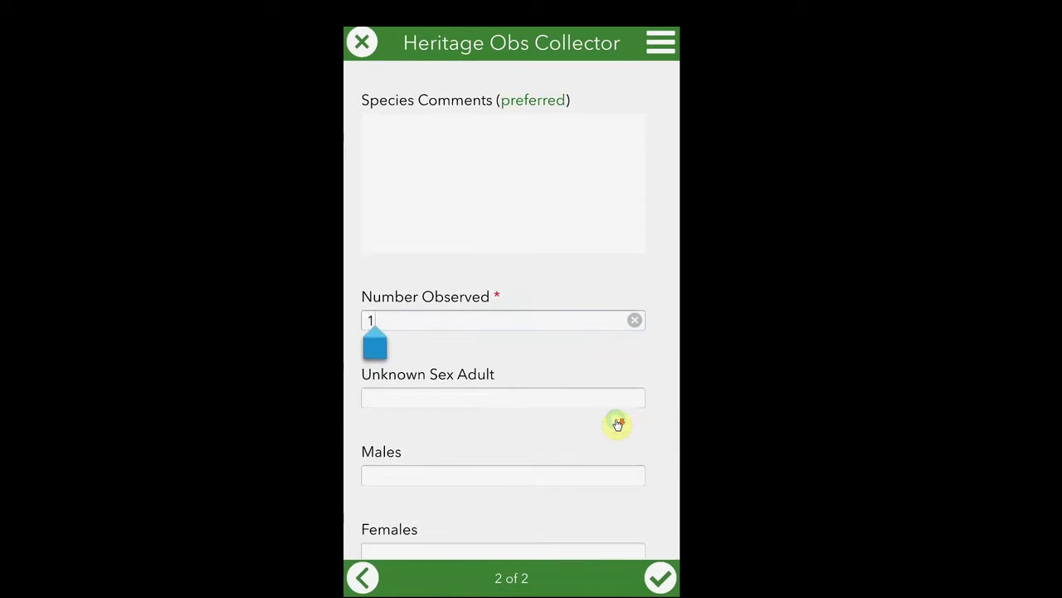
scroll(618, 425, down, 5)
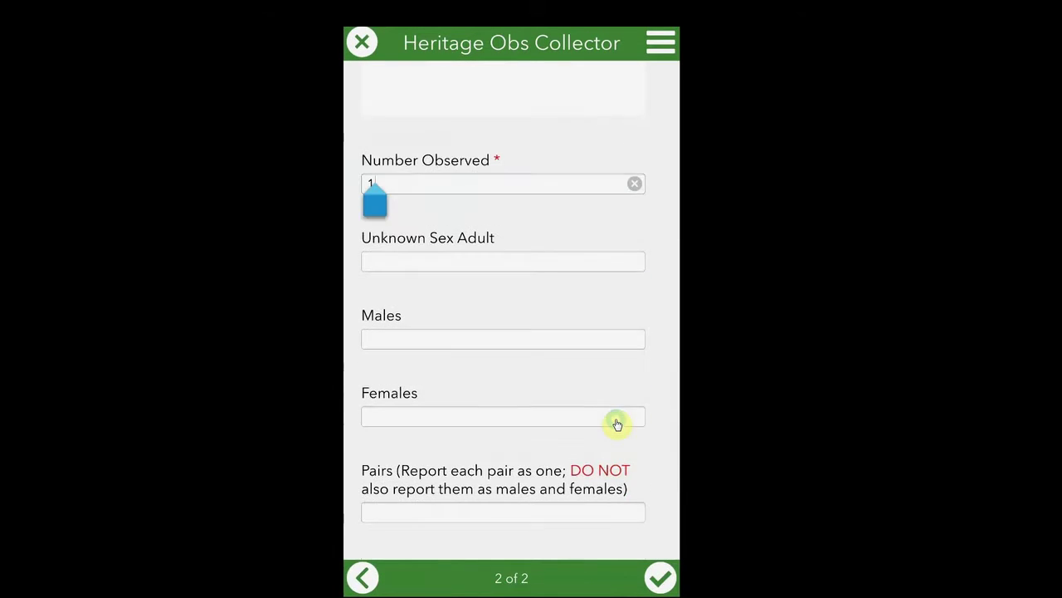
scroll(617, 424, down, 4)
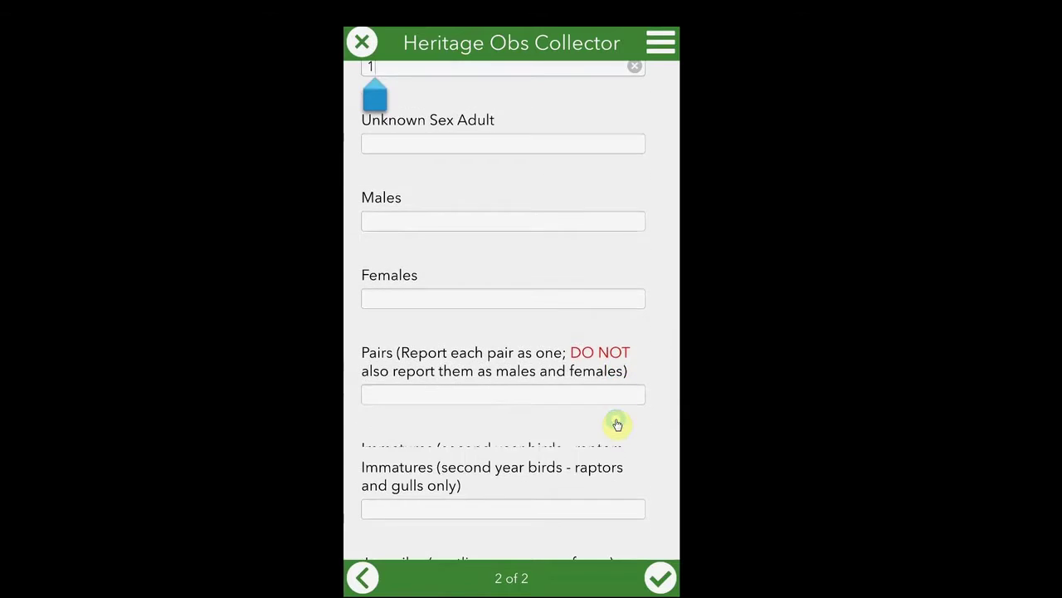
scroll(618, 424, down, 4)
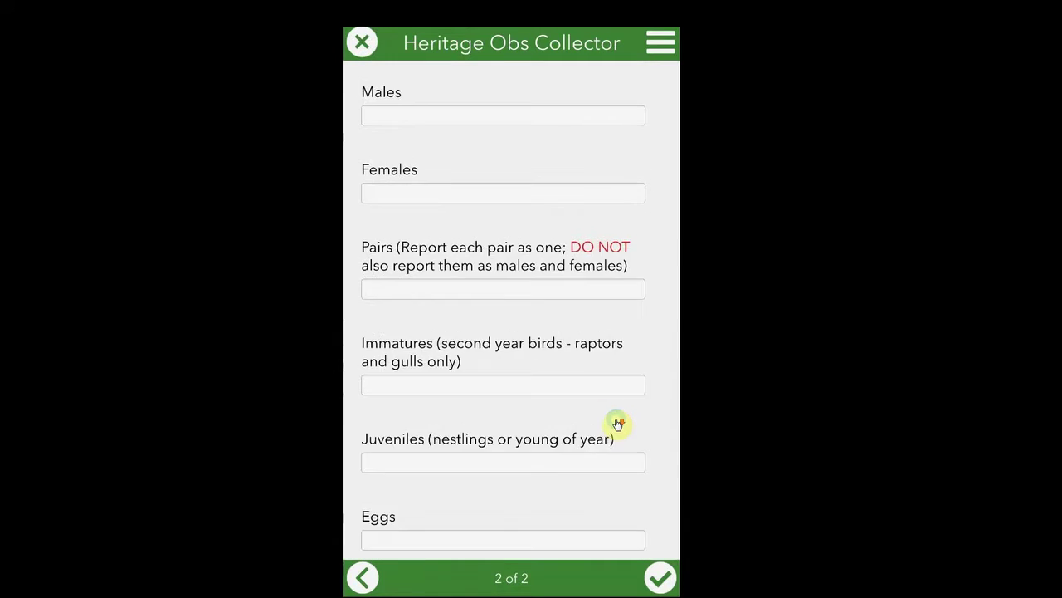
scroll(618, 424, down, 6)
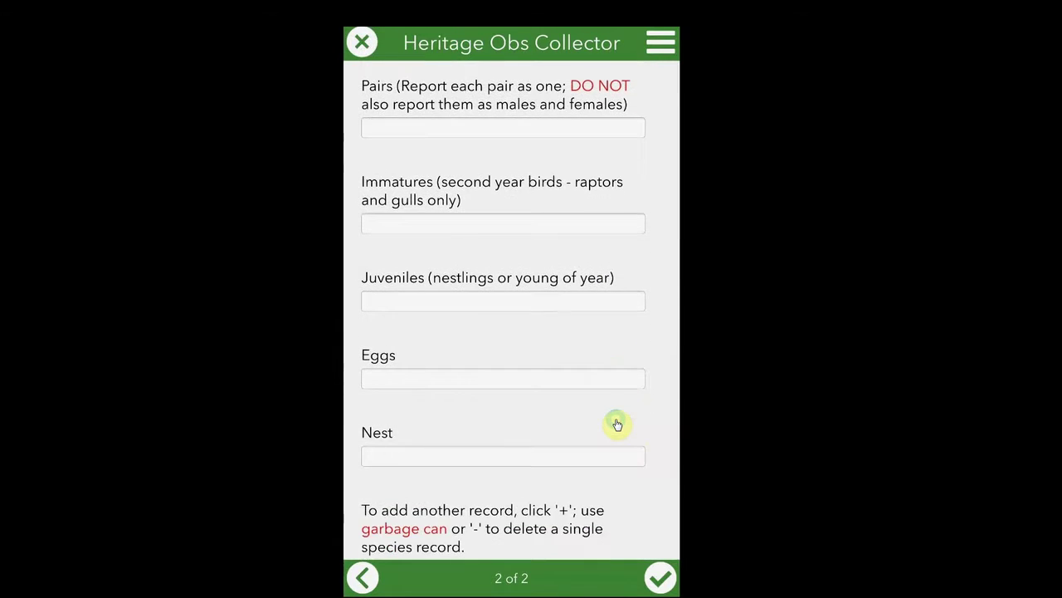
scroll(618, 424, down, 4)
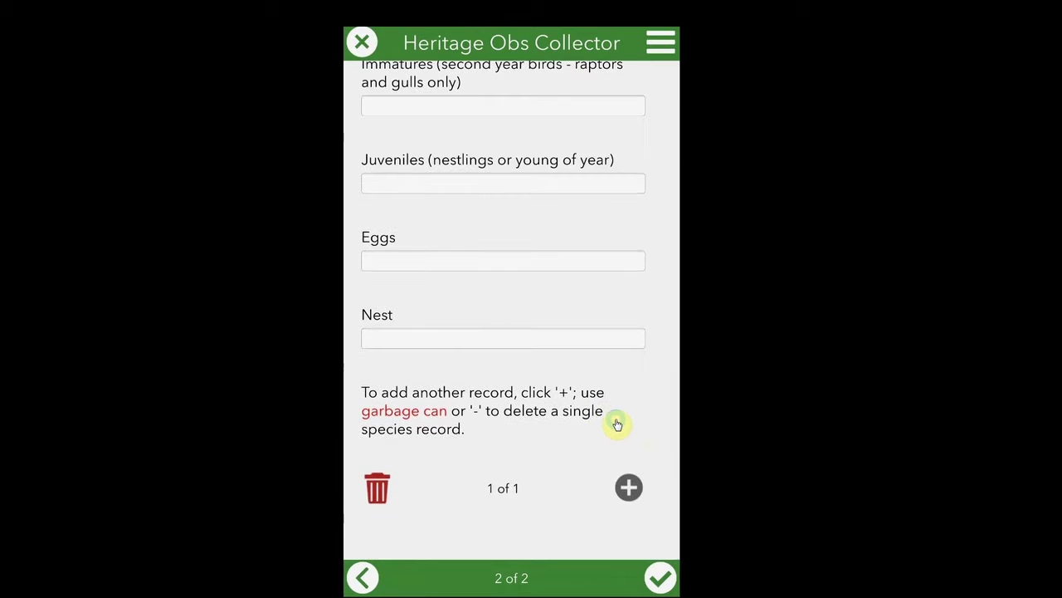
Add a second species record with Taxonomic Group set to Mammal.
click(622, 486)
click(628, 488)
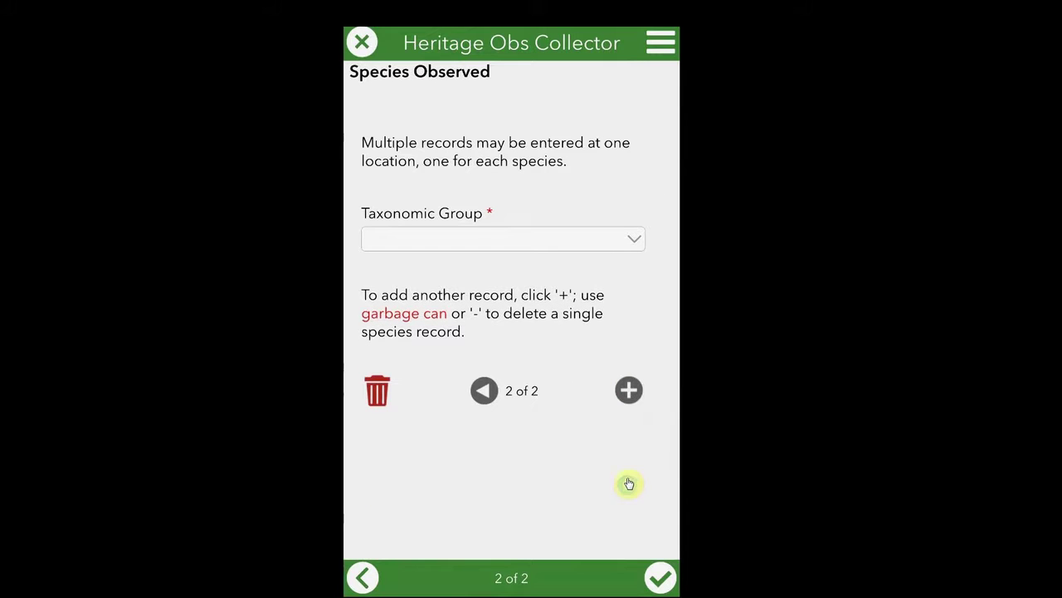
click(633, 240)
click(439, 286)
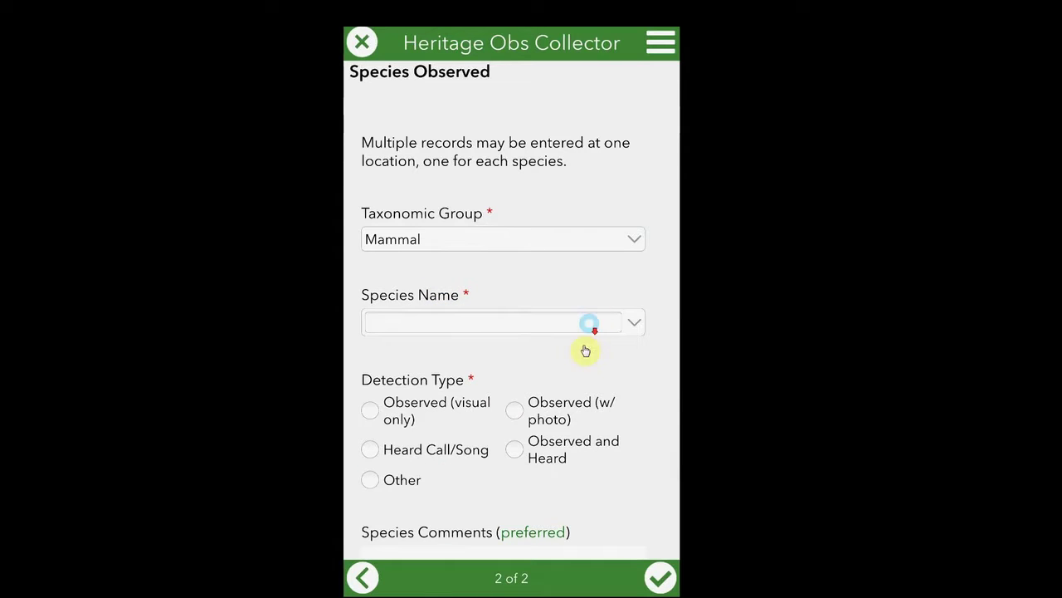
Delete the extra Mammal record 2 of 2, leaving only the curlew record.
scroll(580, 357, down, 1)
scroll(569, 384, down, 1)
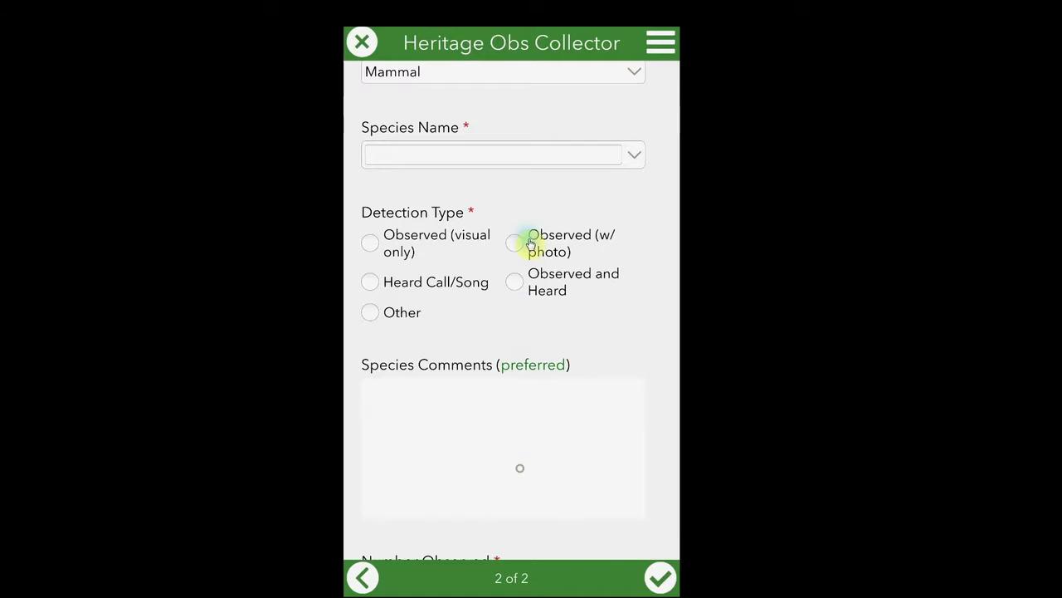
scroll(494, 448, down, 3)
scroll(472, 504, down, 8)
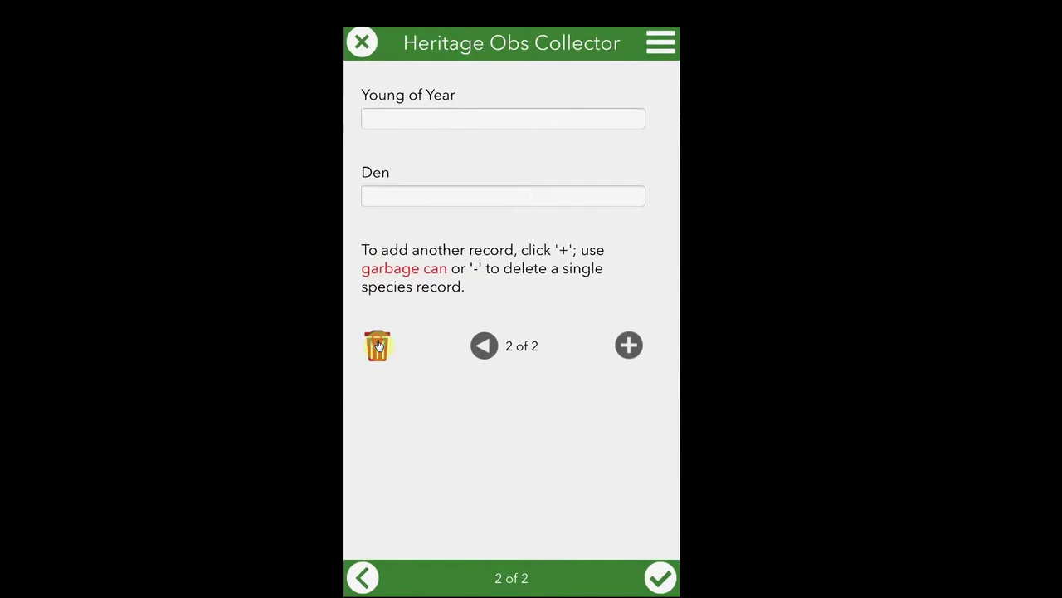
click(378, 345)
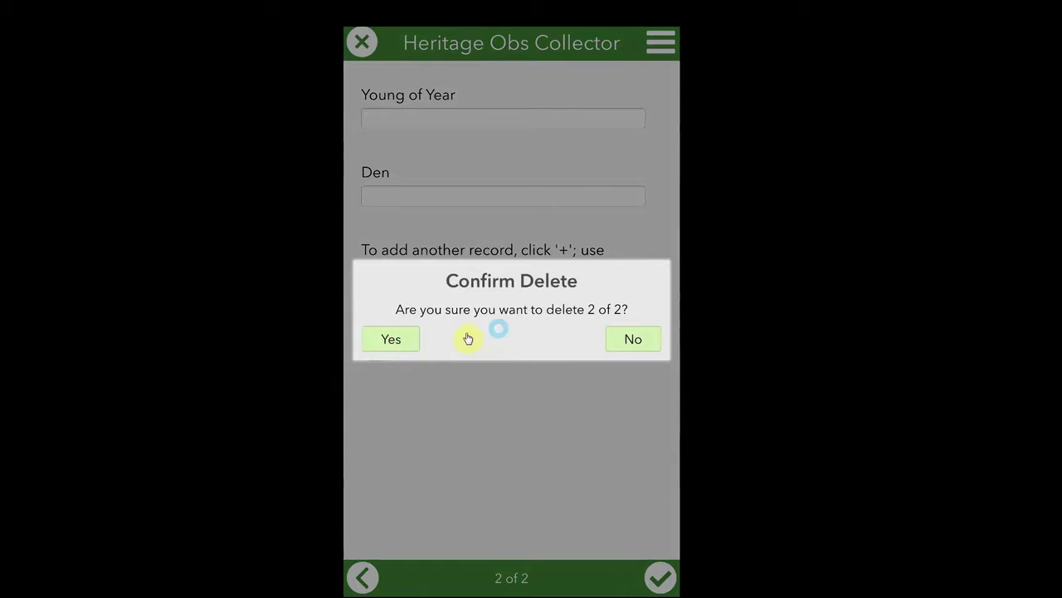
click(402, 341)
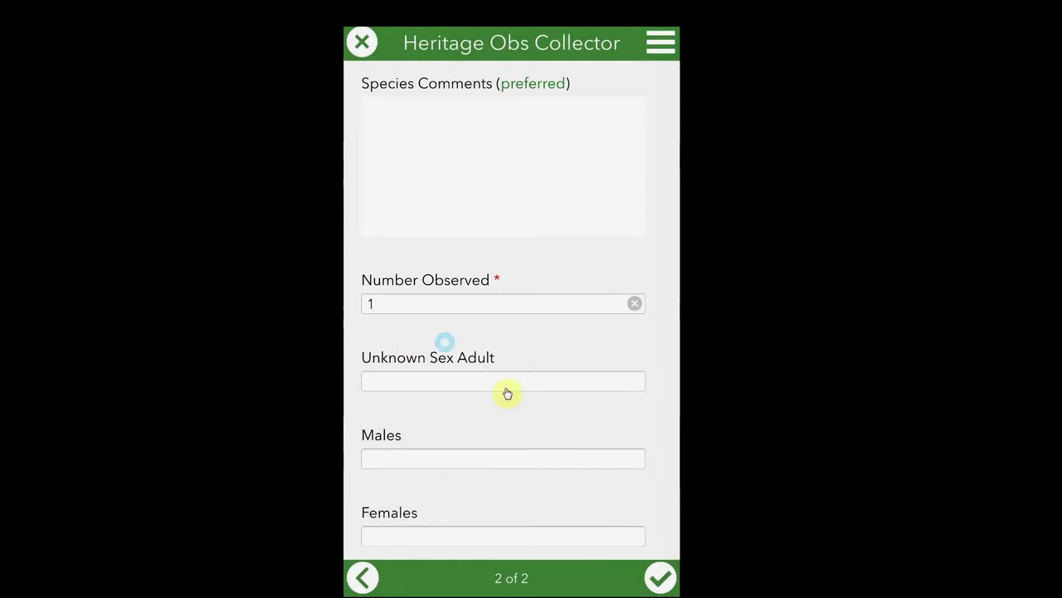
Finish the single-record curlew observation form from the bottom of the survey.
scroll(564, 437, down, 3)
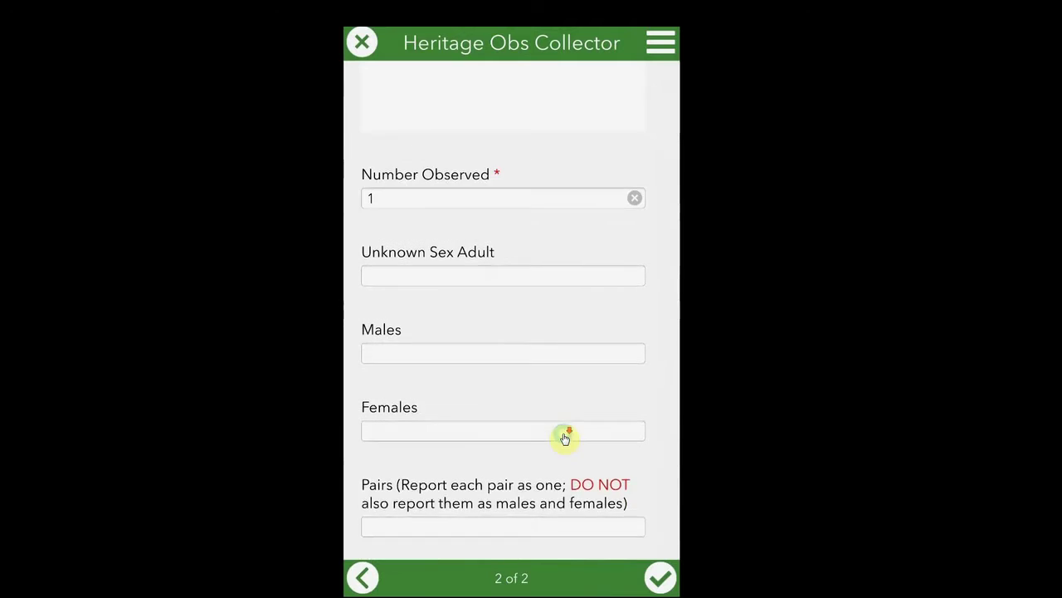
scroll(565, 437, down, 5)
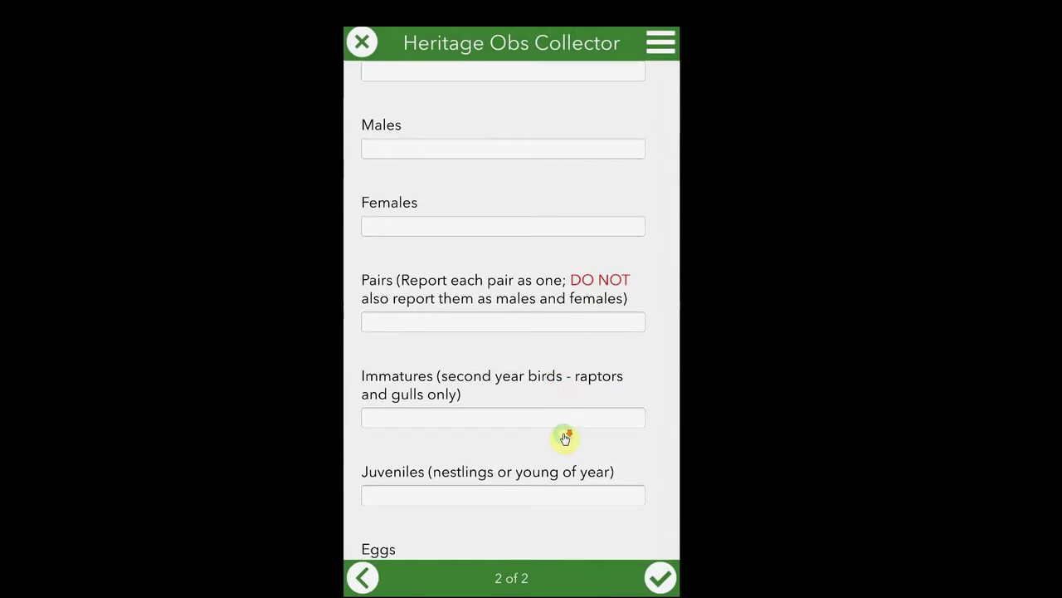
scroll(565, 438, down, 4)
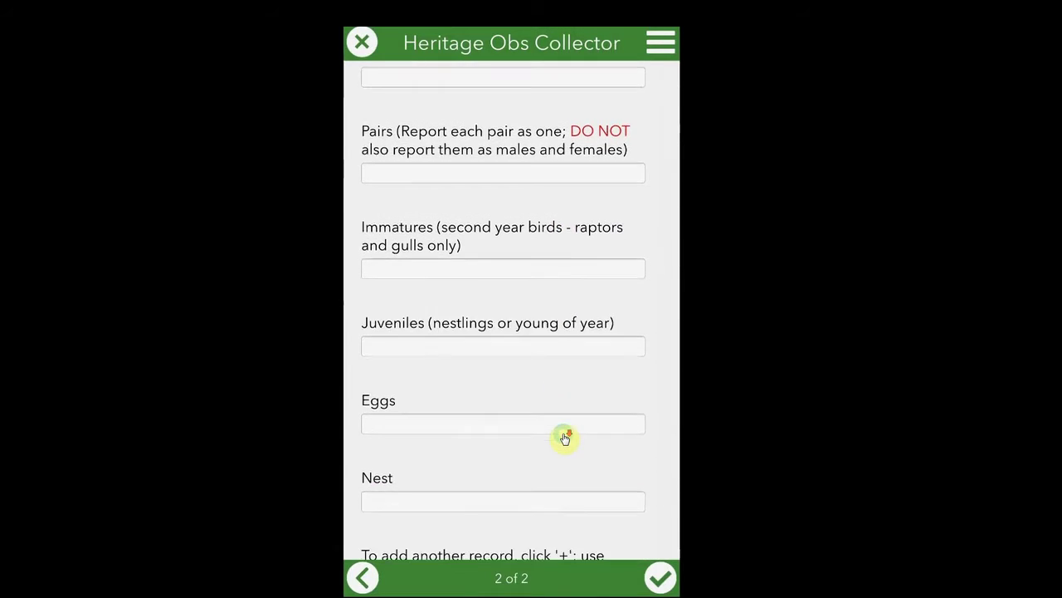
scroll(564, 438, down, 2)
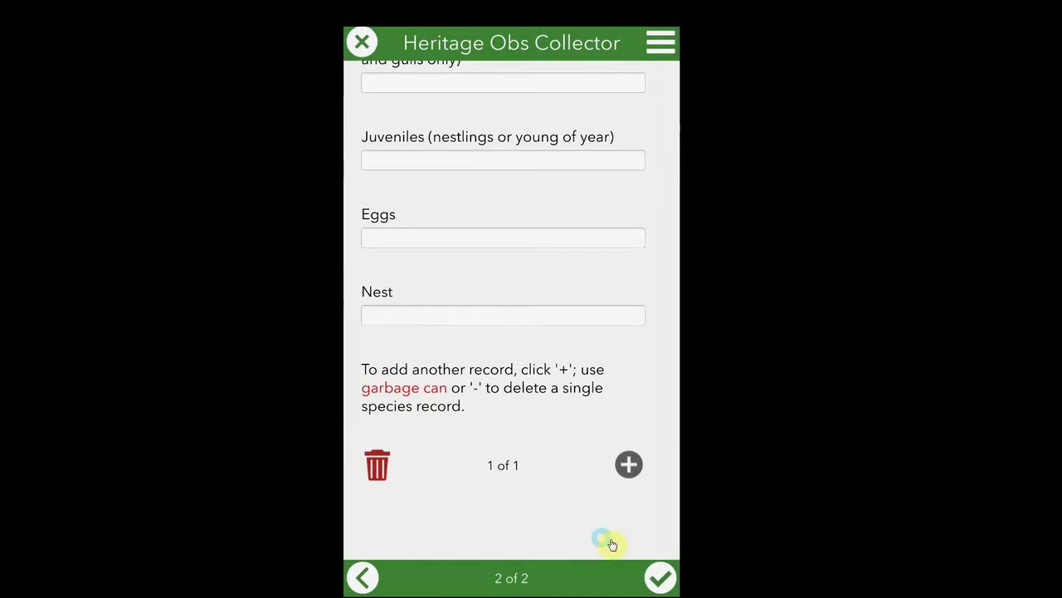
click(653, 580)
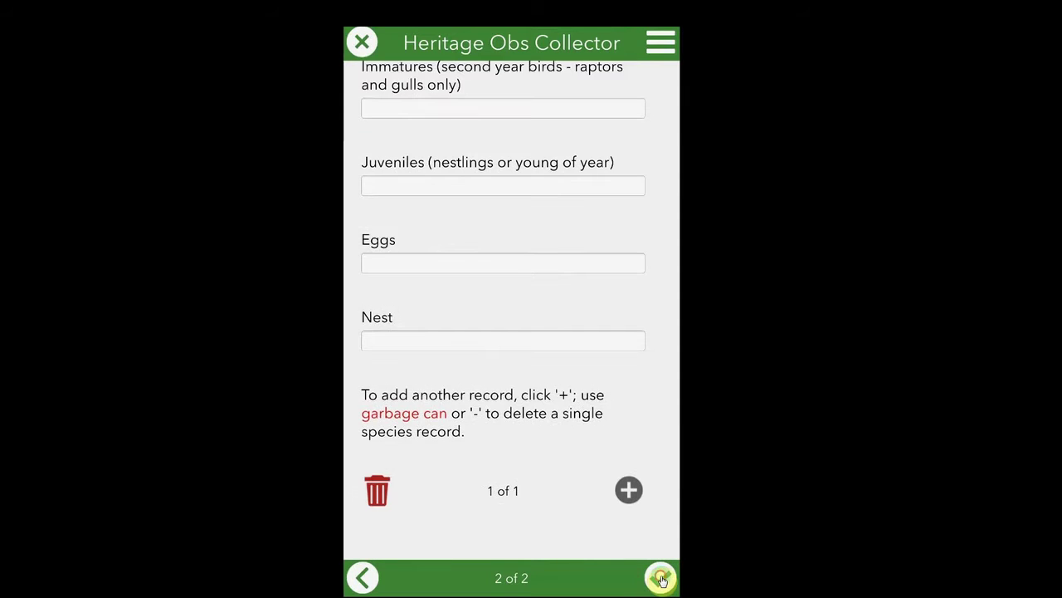
click(660, 582)
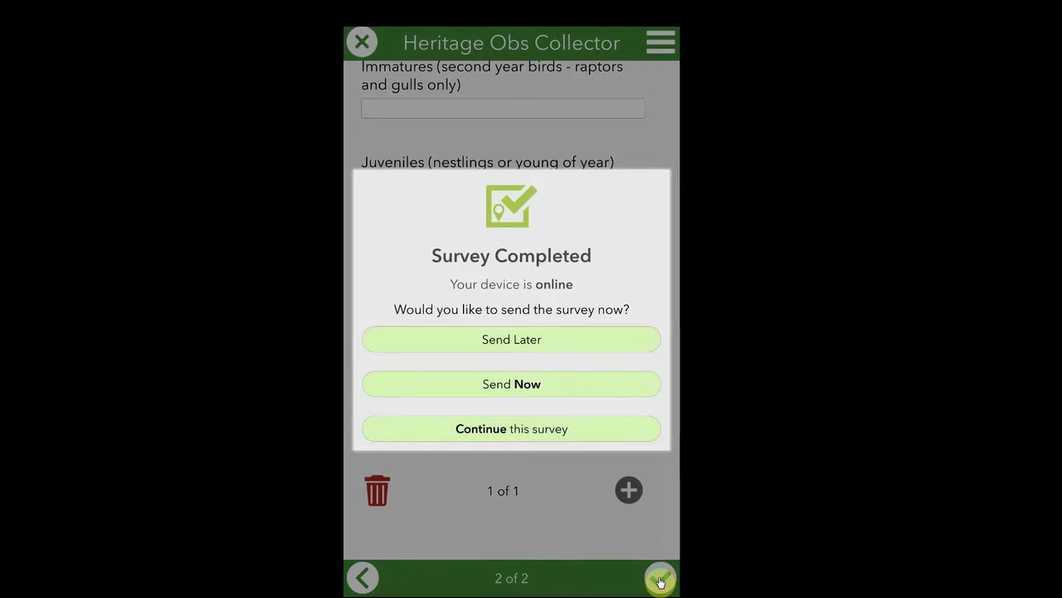
Choose Send Later and view the 14Jun2018 Long-billed Curlew record in the Outbox.
click(511, 340)
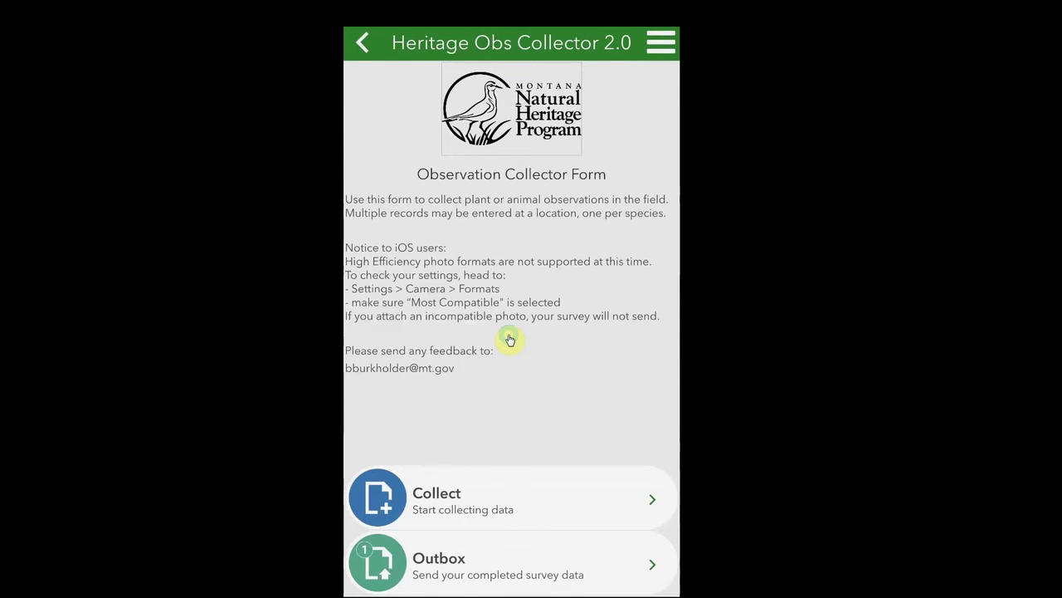
click(498, 565)
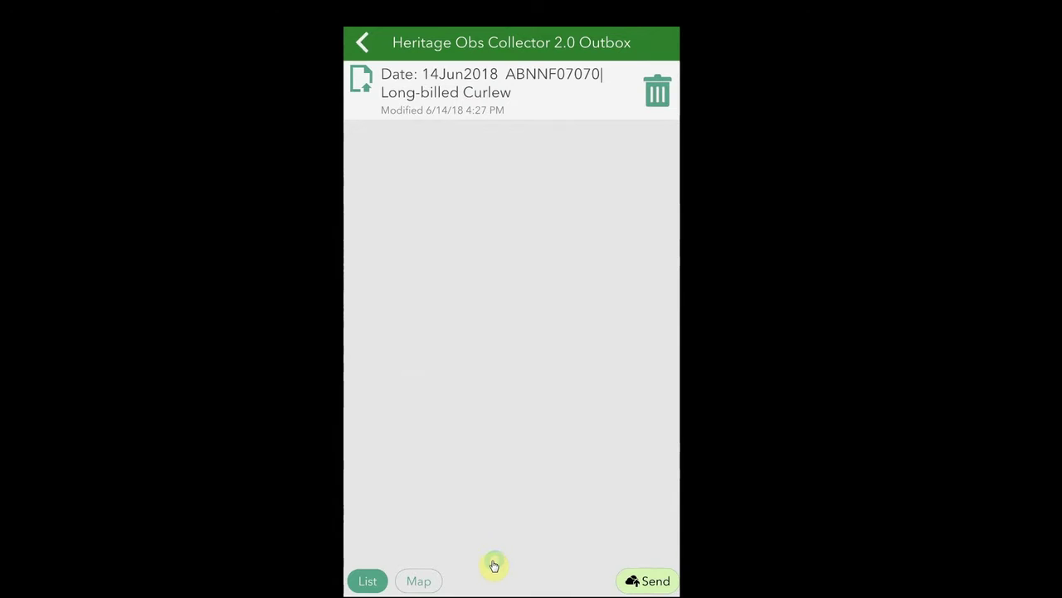
View the Outbox on the map and as a list, then send the unedited curlew record.
click(419, 581)
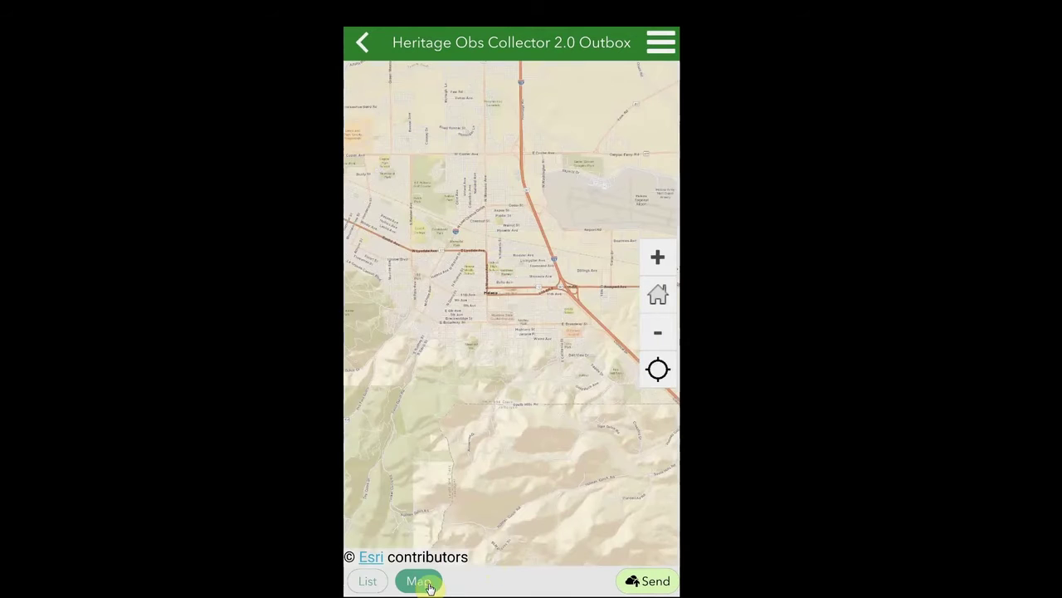
click(372, 582)
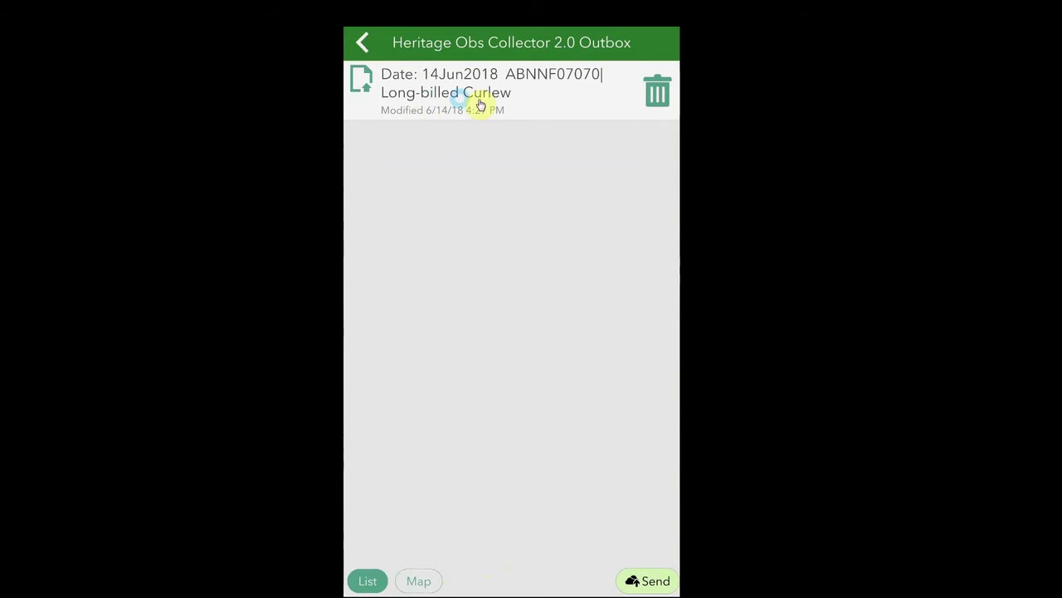
click(512, 106)
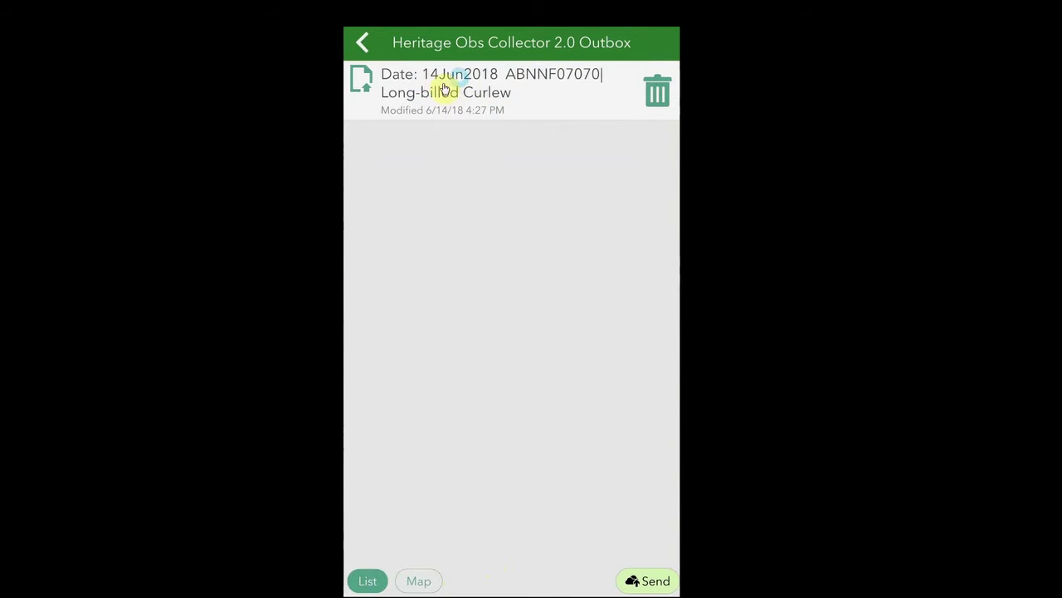
click(533, 97)
click(509, 96)
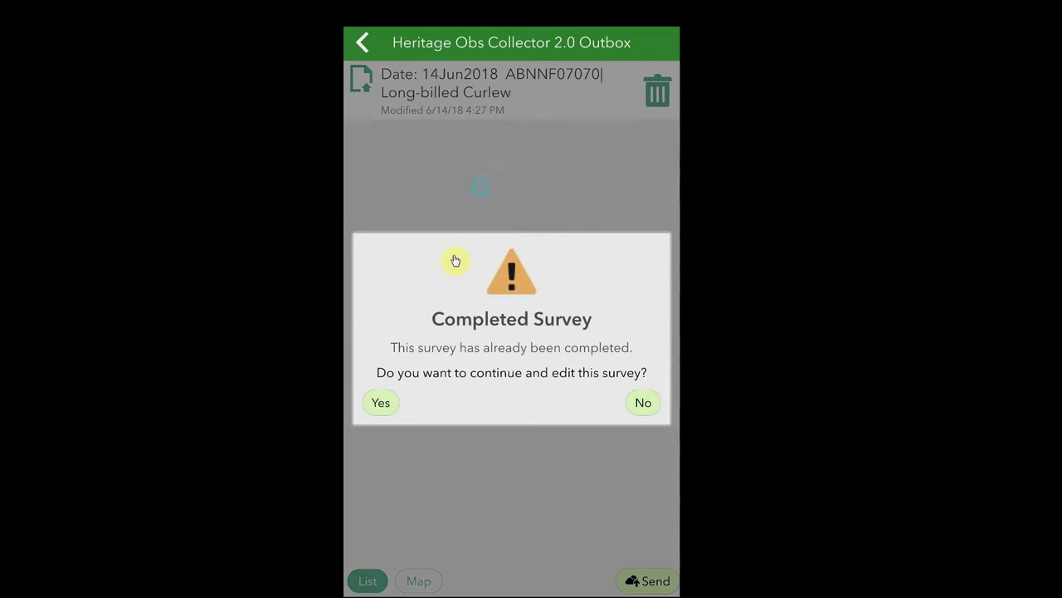
click(642, 404)
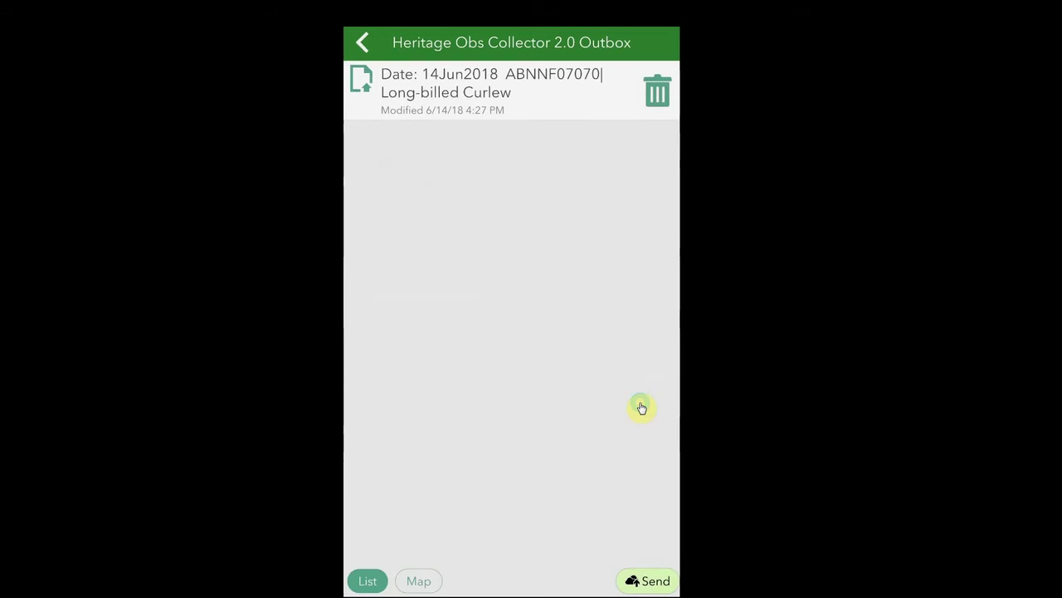
click(646, 581)
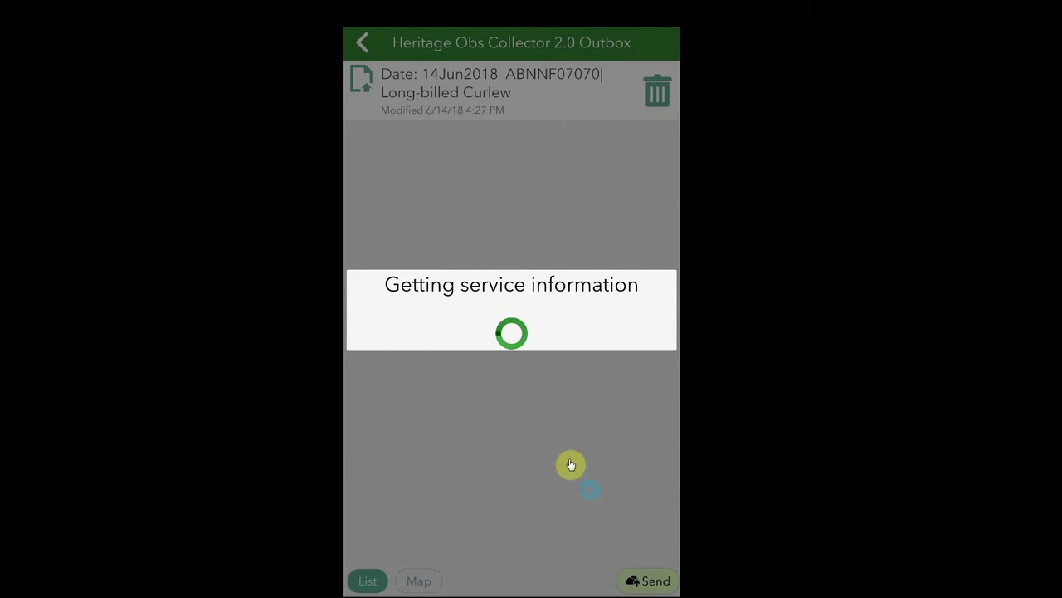